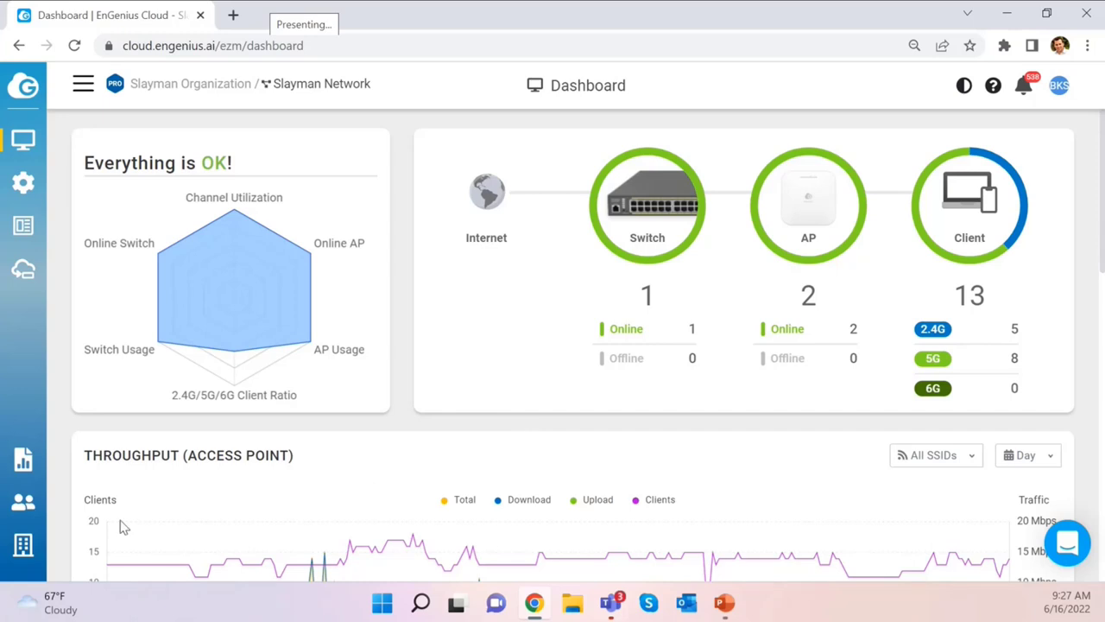
# Open a new SSID form and review its wireless settings down to client IP addressing and the advanced settings
pyautogui.moveTo(207, 400)
pyautogui.moveTo(34, 204)
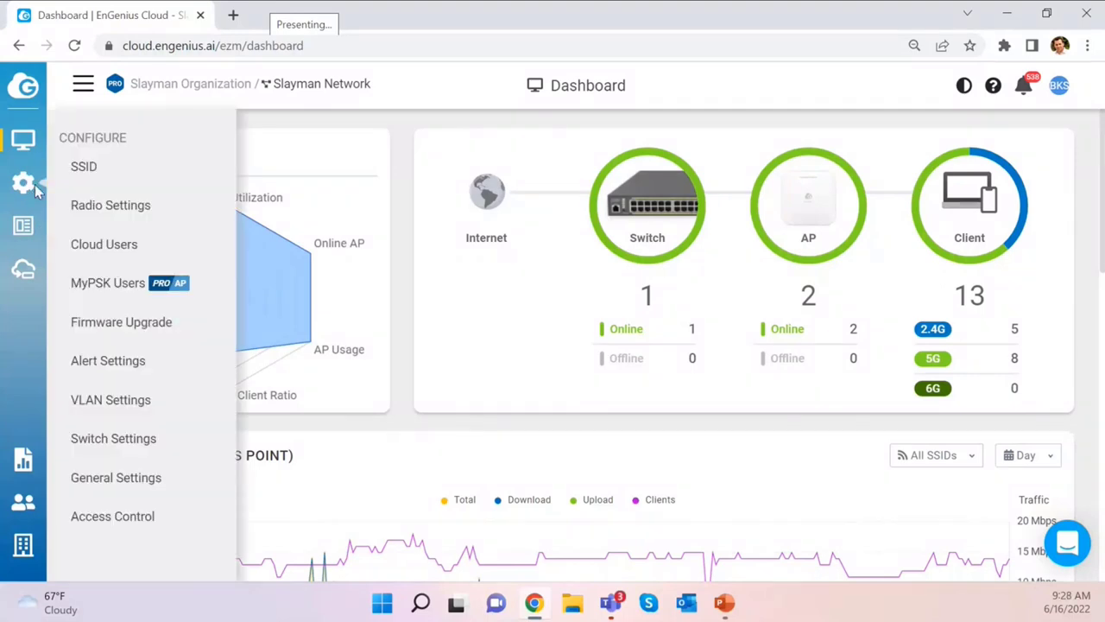
pyautogui.click(71, 179)
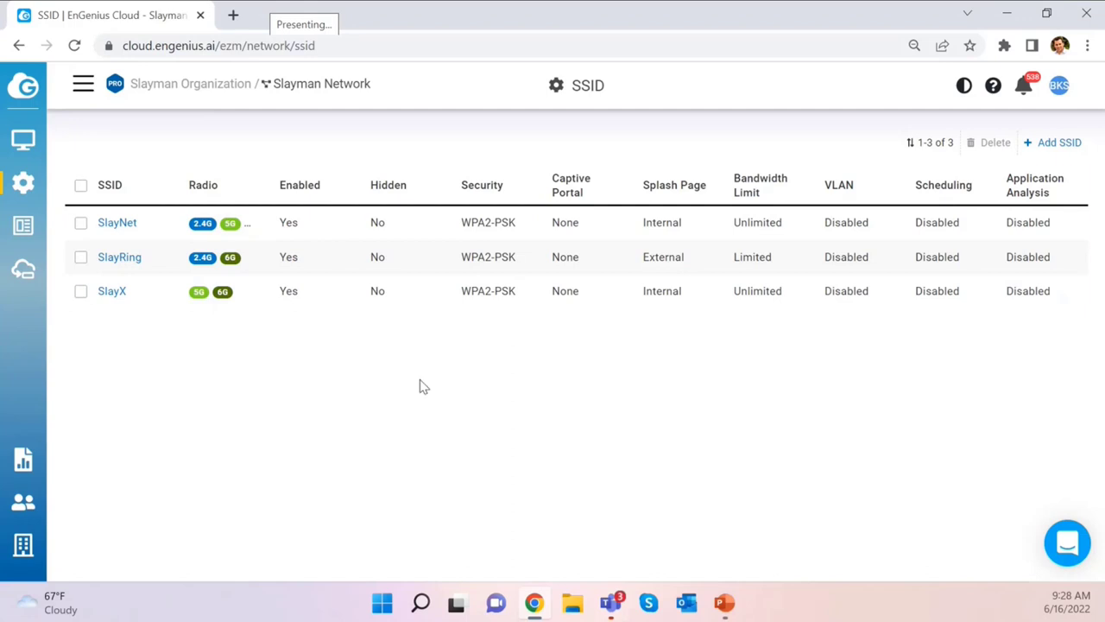
pyautogui.click(1048, 145)
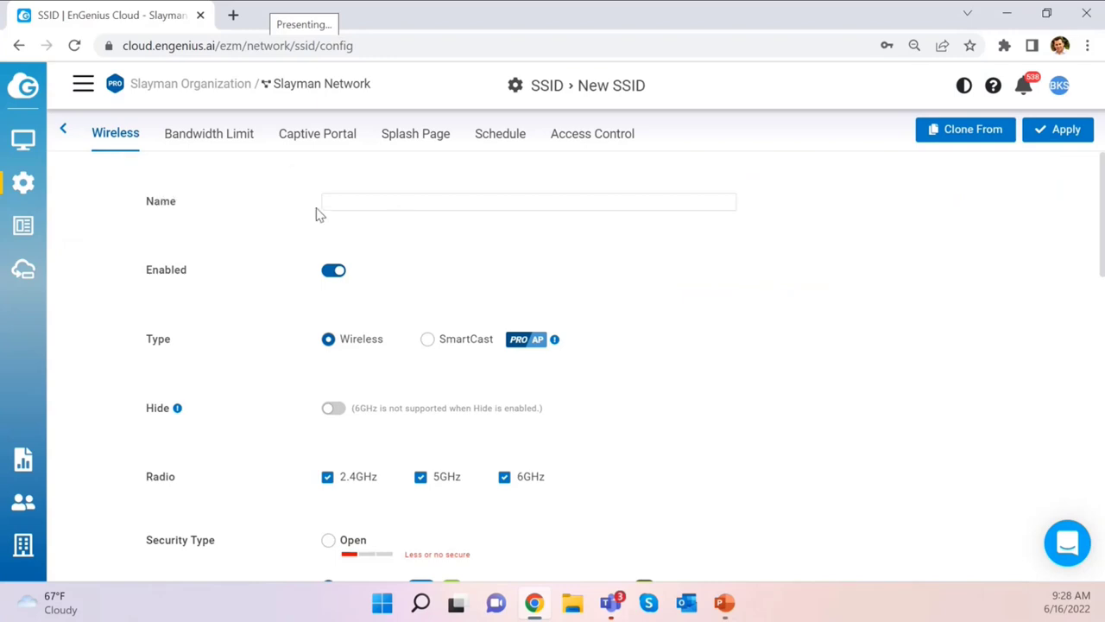
pyautogui.scroll(-1, 312, 280)
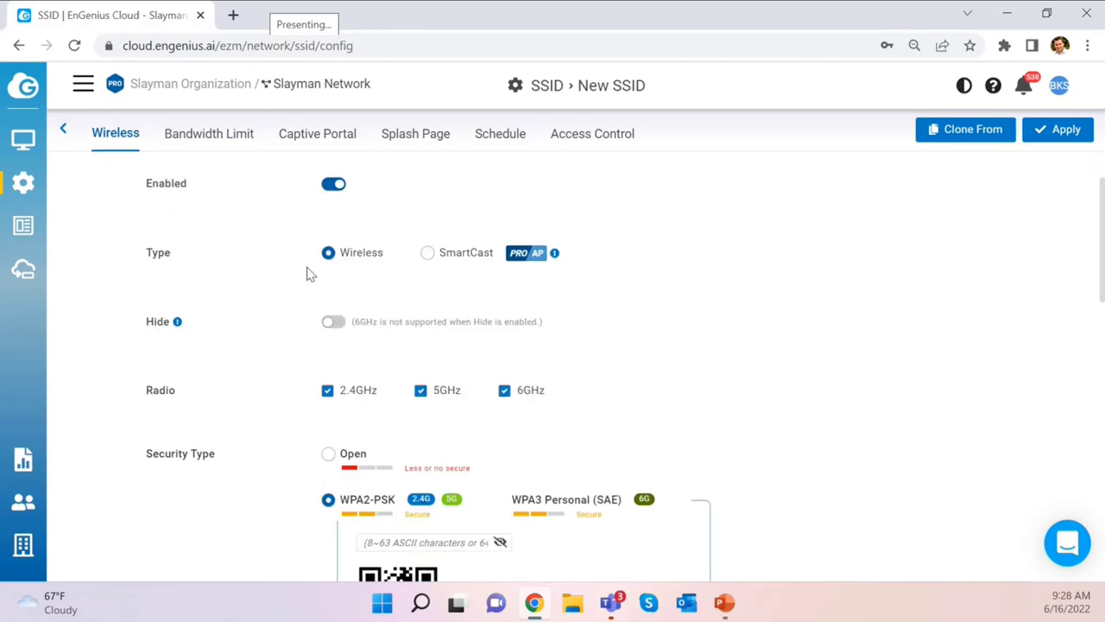
pyautogui.scroll(-1, 237, 254)
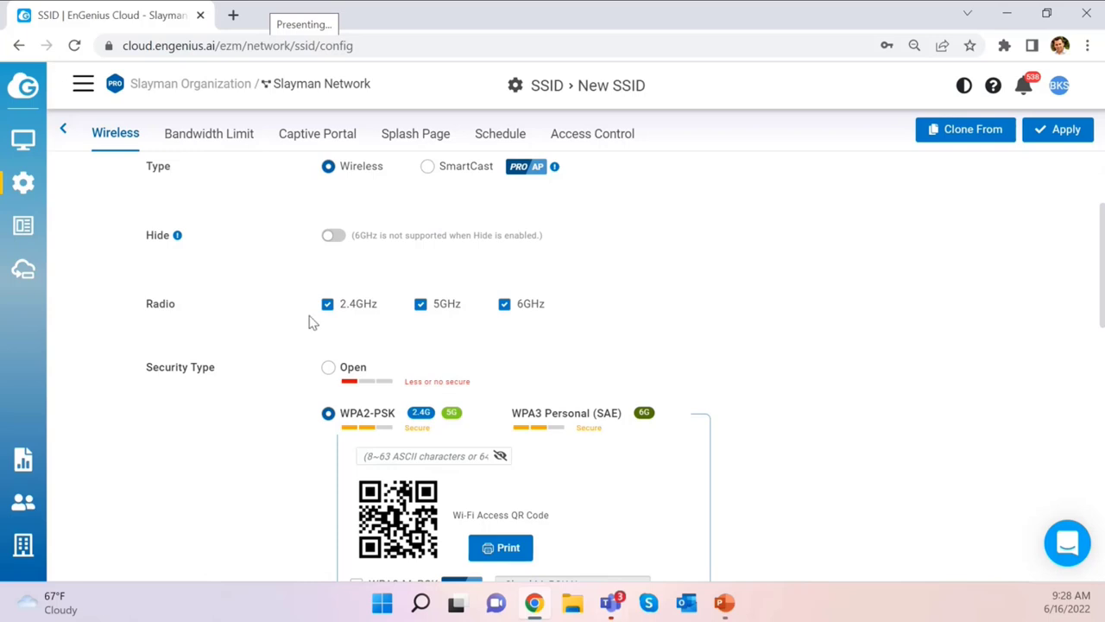
pyautogui.scroll(-15, 313, 322)
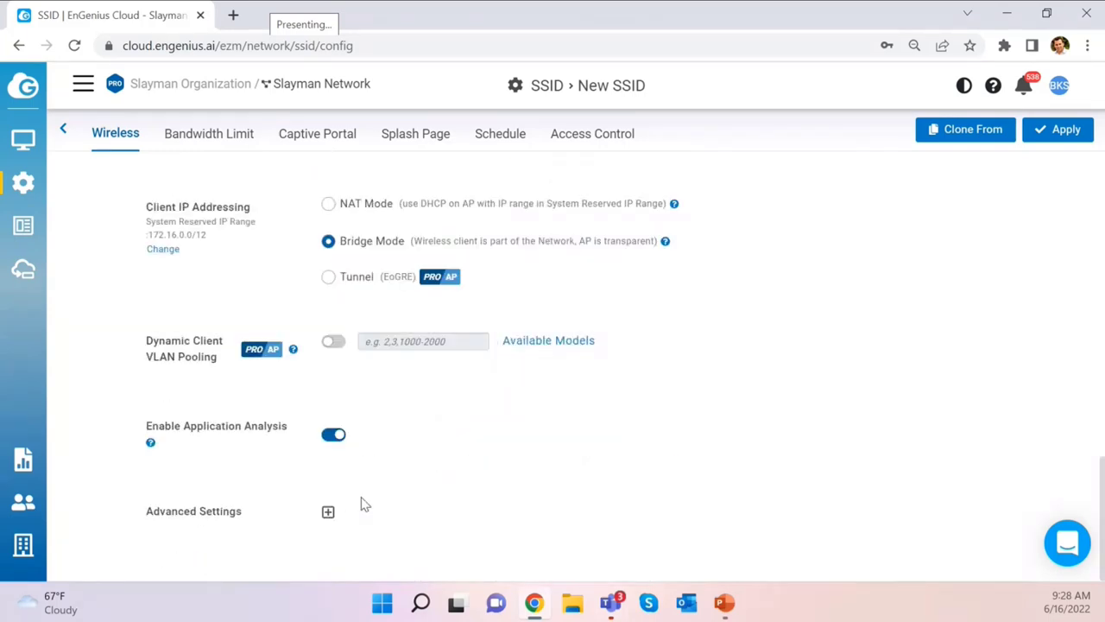
pyautogui.scroll(3, 360, 476)
# Review the new SSID's bandwidth limit, captive portal, schedule and access control settings, and return to the SSID list without applying
pyautogui.click(233, 138)
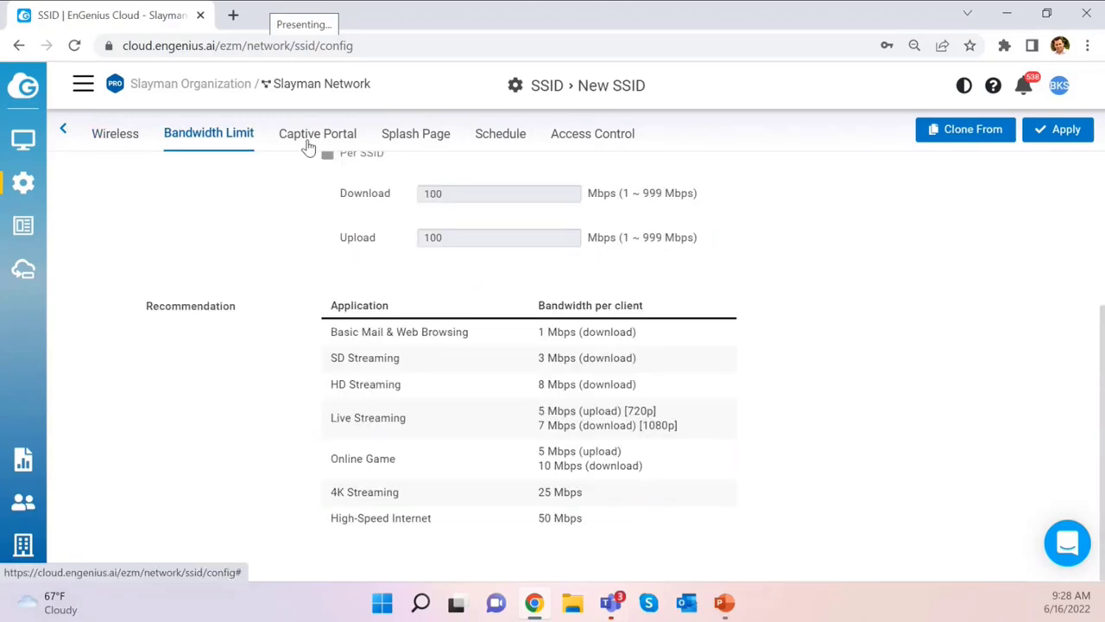
pyautogui.click(308, 145)
pyautogui.click(394, 142)
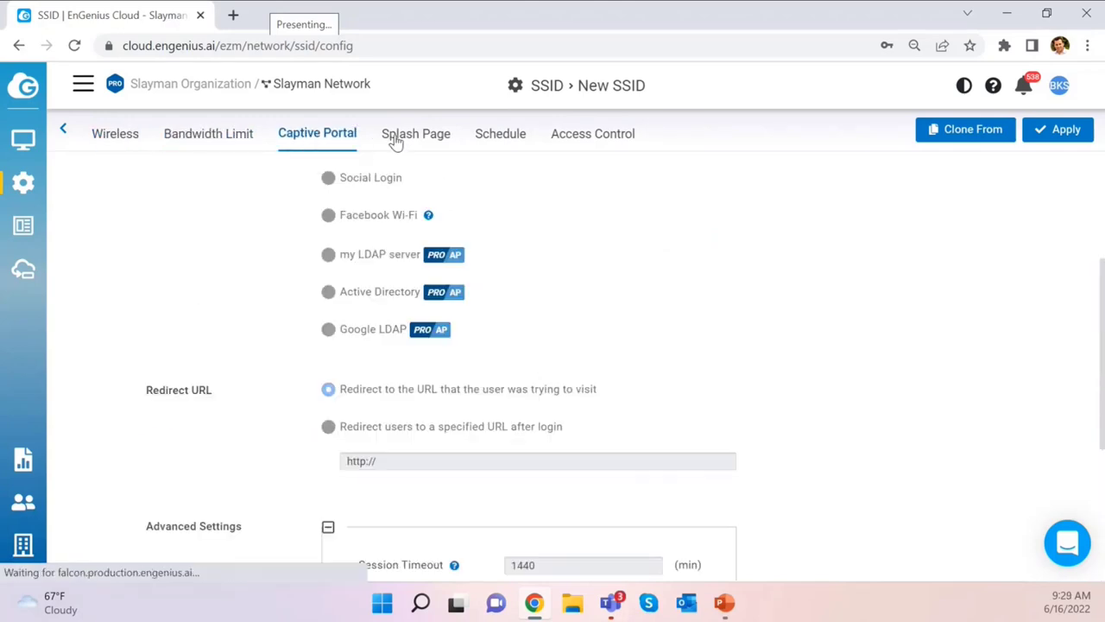
pyautogui.click(316, 136)
pyautogui.scroll(-3, 323, 365)
pyautogui.scroll(3, 344, 363)
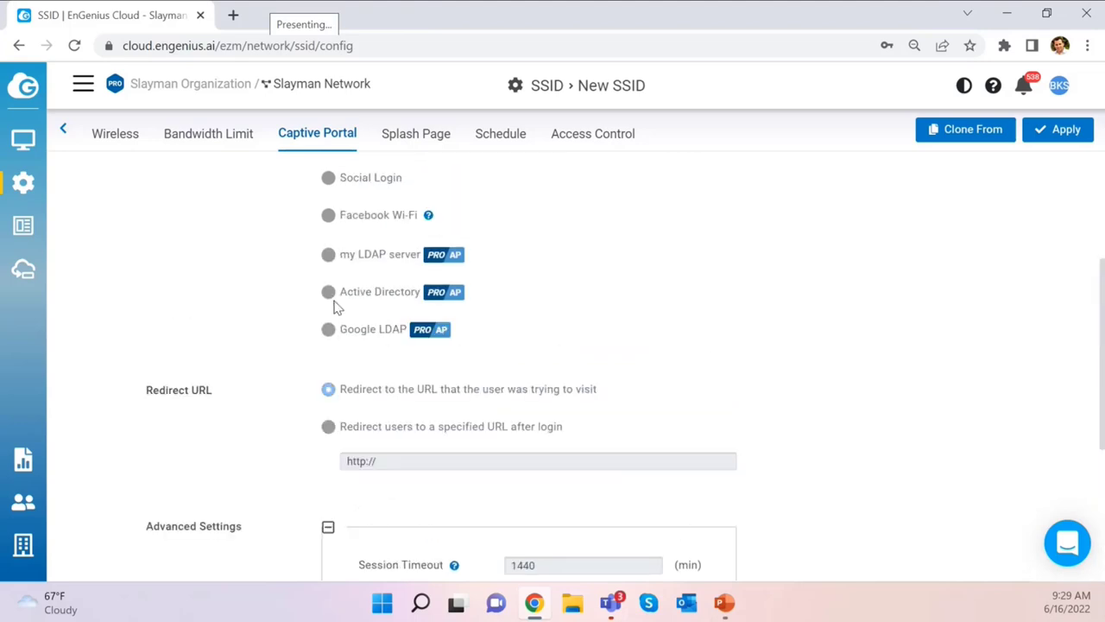
pyautogui.click(493, 135)
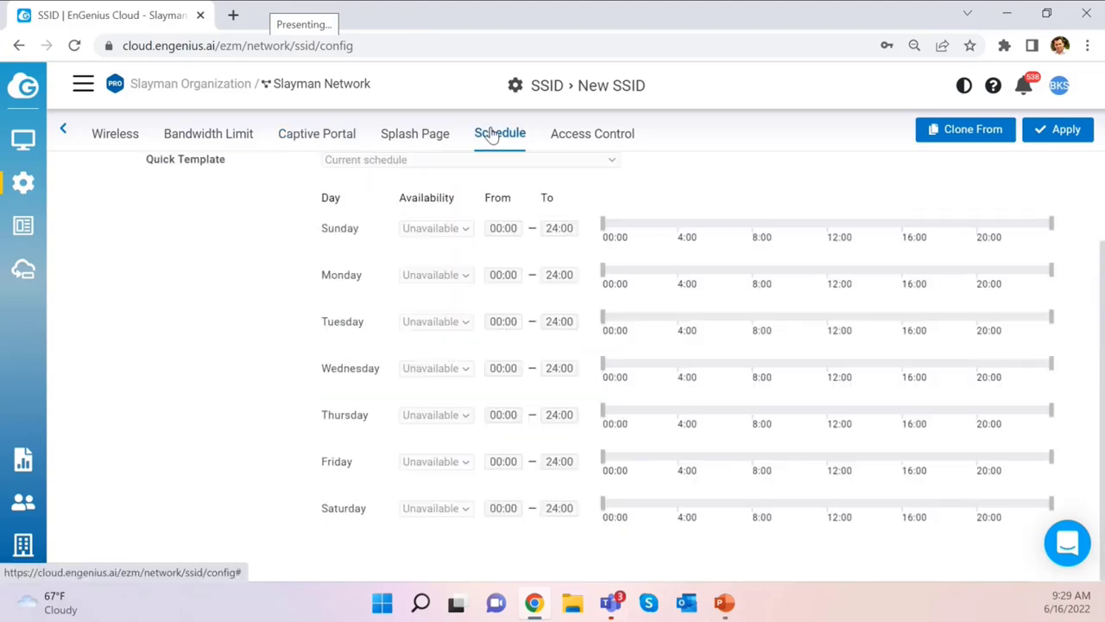
pyautogui.click(576, 143)
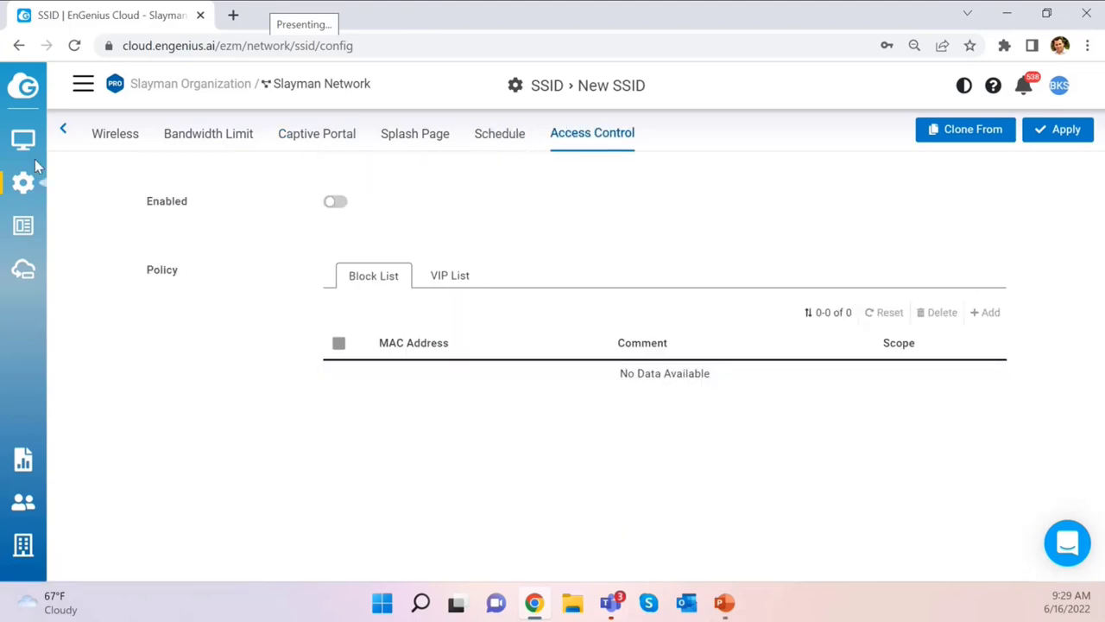
pyautogui.moveTo(25, 141)
pyautogui.moveTo(23, 182)
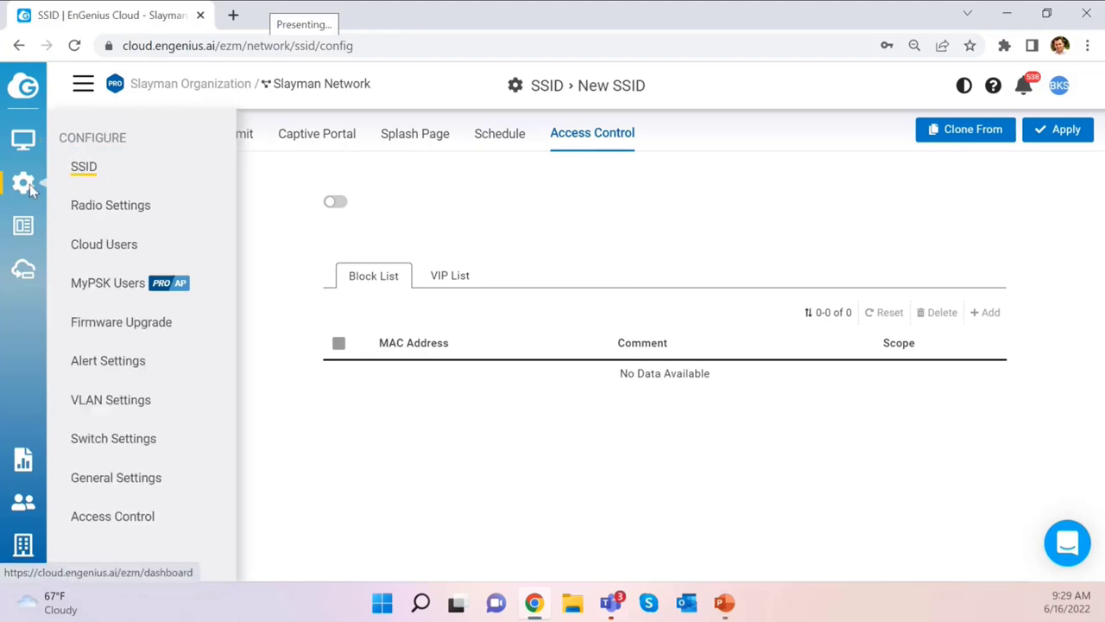
pyautogui.click(84, 165)
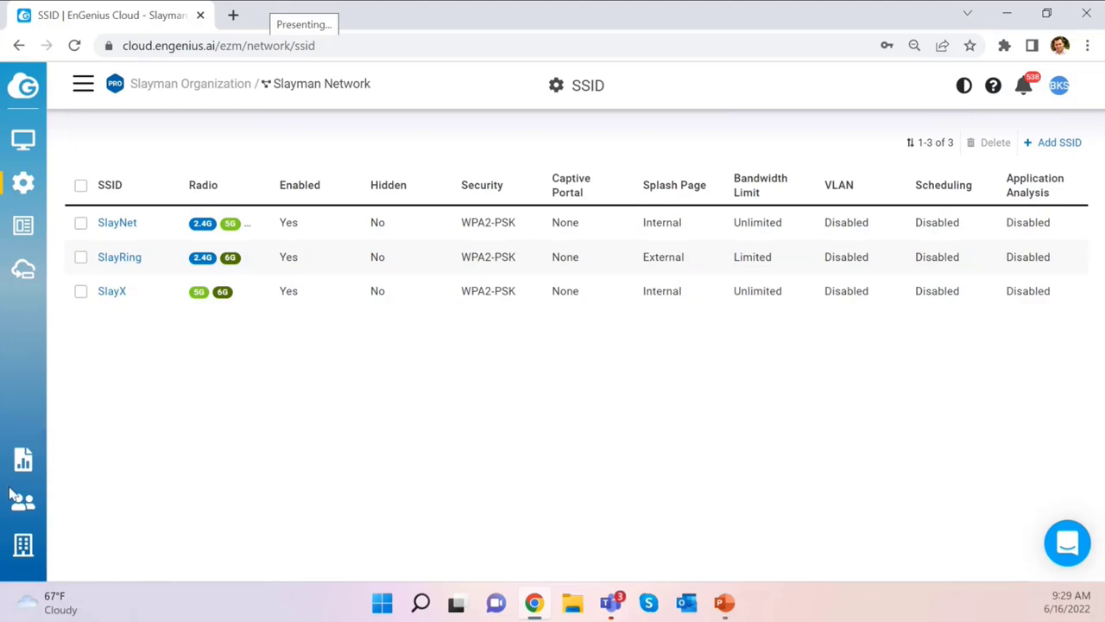
# Open the organization's device inventory and look at the Register Device form, closing it without entering a serial number
pyautogui.moveTo(22, 542)
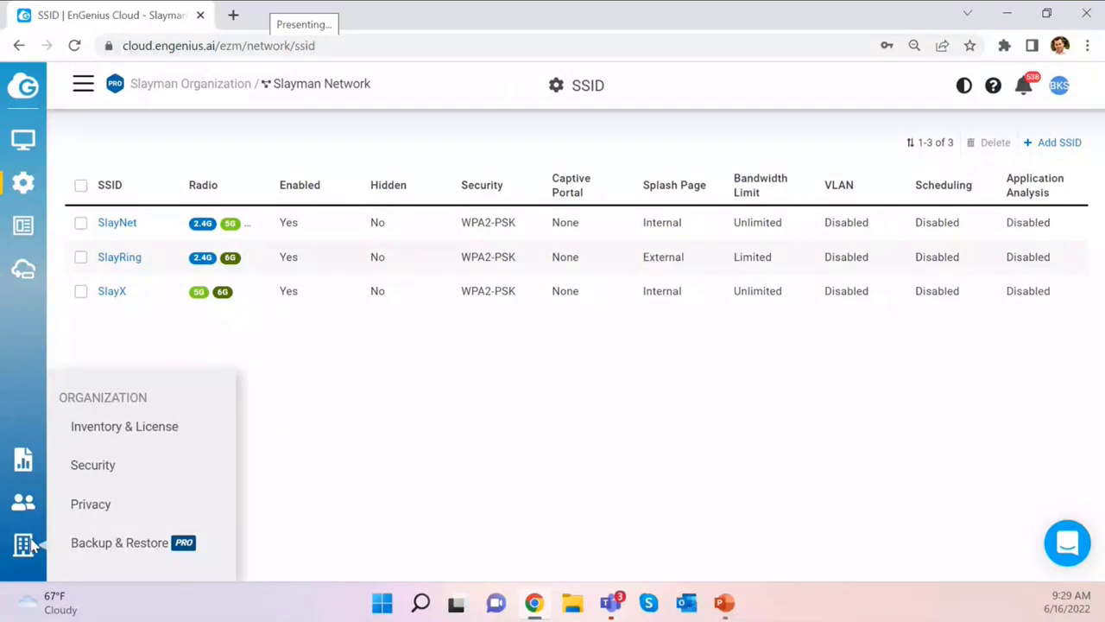
pyautogui.click(100, 427)
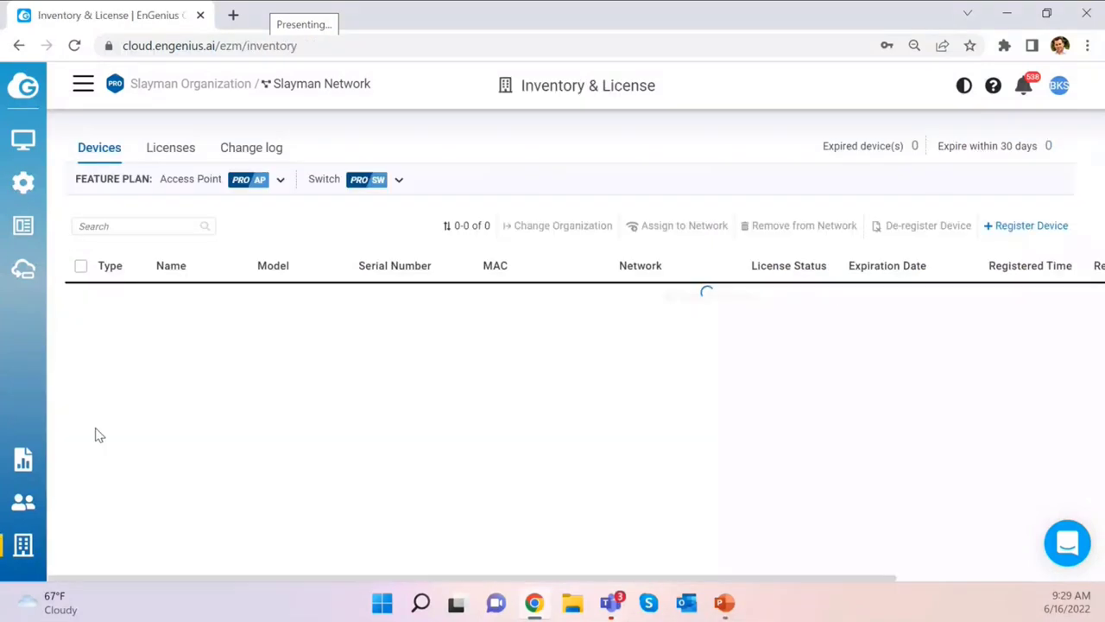
pyautogui.scroll(-1, 97, 432)
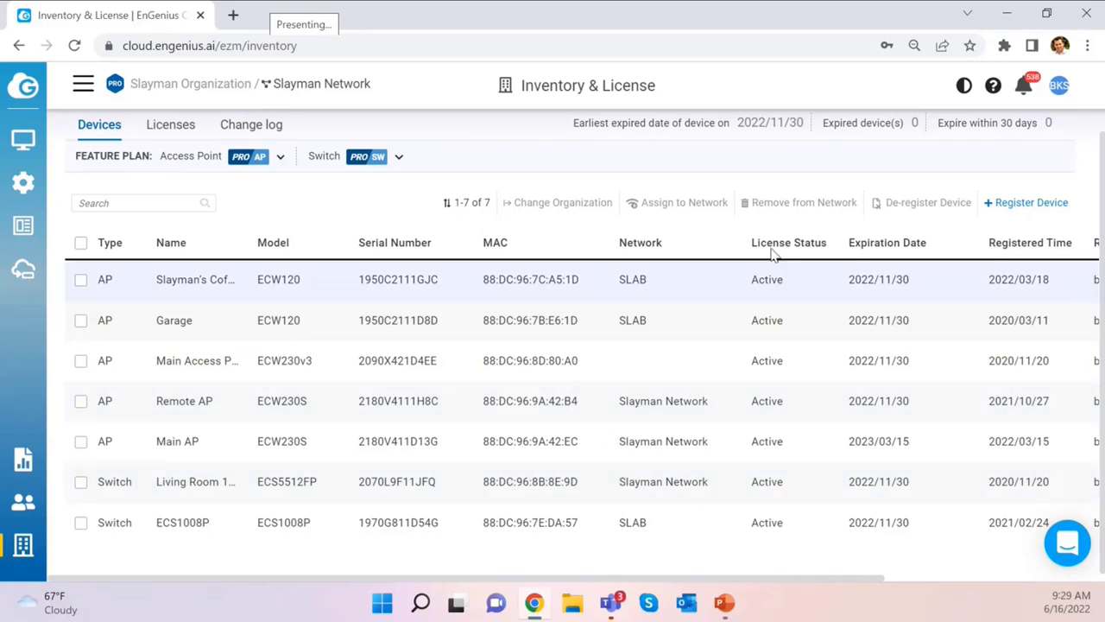
pyautogui.click(1027, 207)
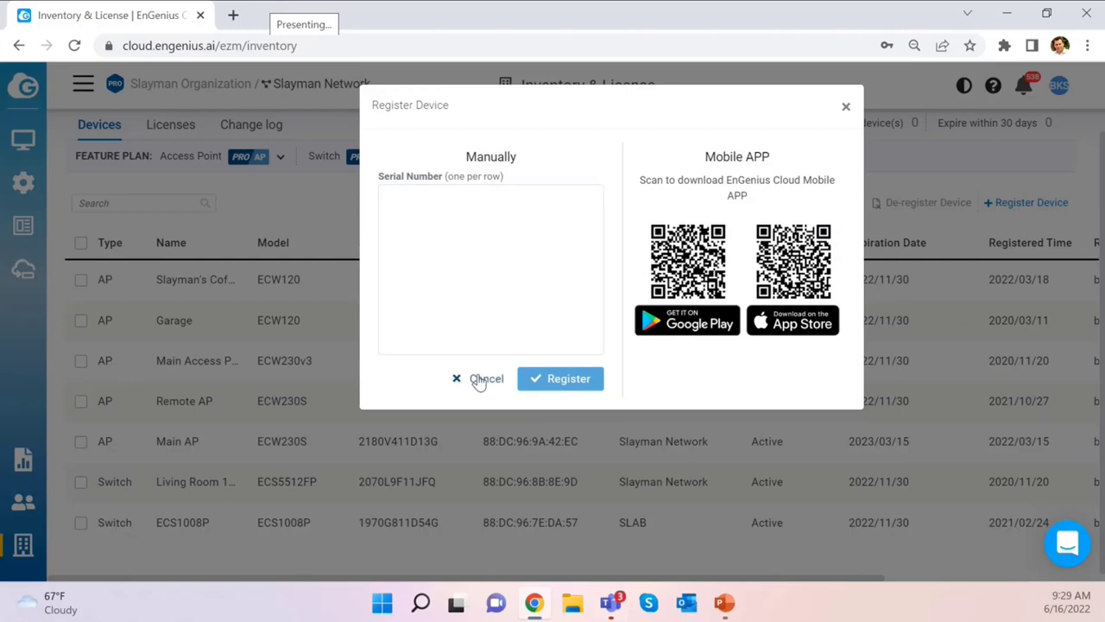
pyautogui.click(480, 380)
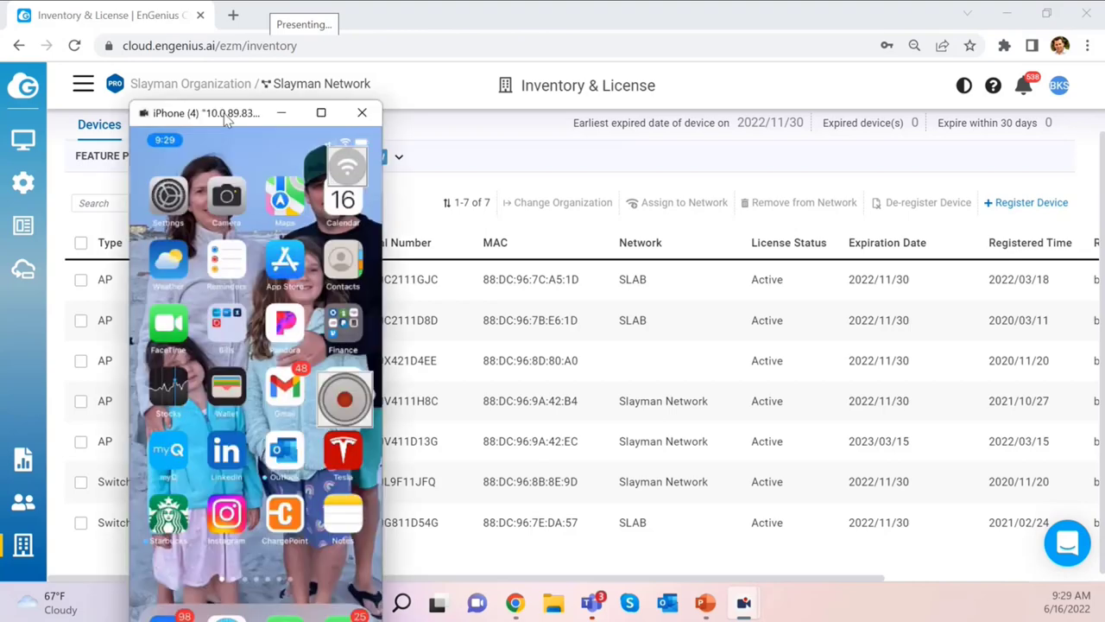
# Move the mirrored iPhone window to the middle of the desktop and minimize the browser behind it
pyautogui.moveTo(232, 111); pyautogui.dragTo(505, 64)
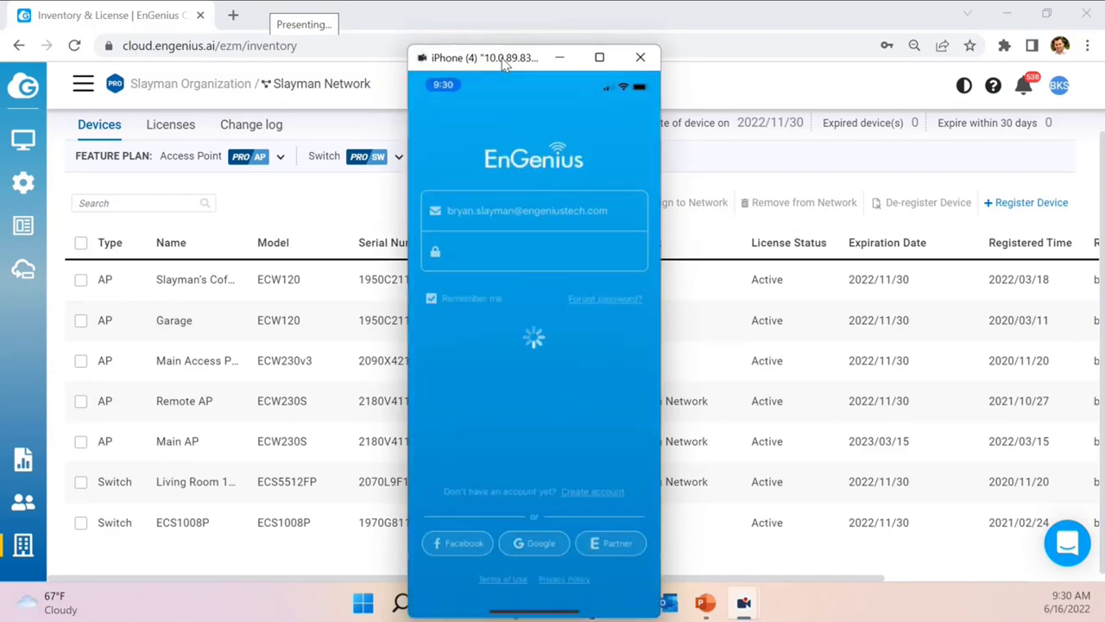
pyautogui.click(1006, 13)
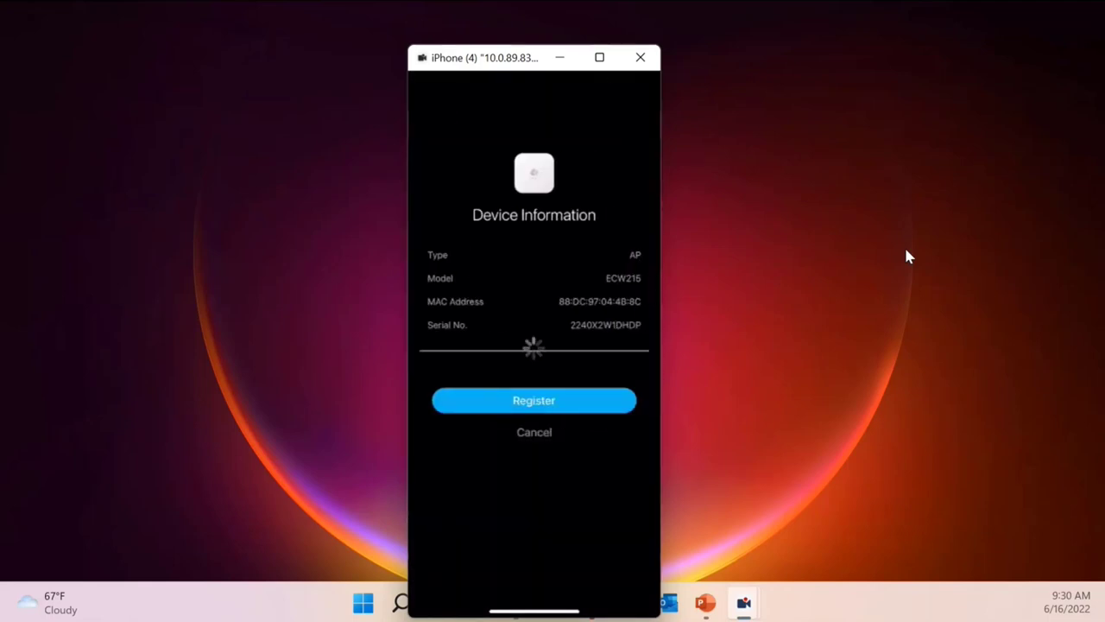
# Name the registered access point ECW215 by deleting the text in front of the model number, and confirm the name
pyautogui.press('BackSpace')
pyautogui.press('BackSpace')
pyautogui.press('BackSpace')
pyautogui.press('BackSpace')
pyautogui.press('BackSpace')
pyautogui.press('BackSpace')
pyautogui.press('BackSpace')
pyautogui.press('BackSpace')
pyautogui.press('BackSpace')
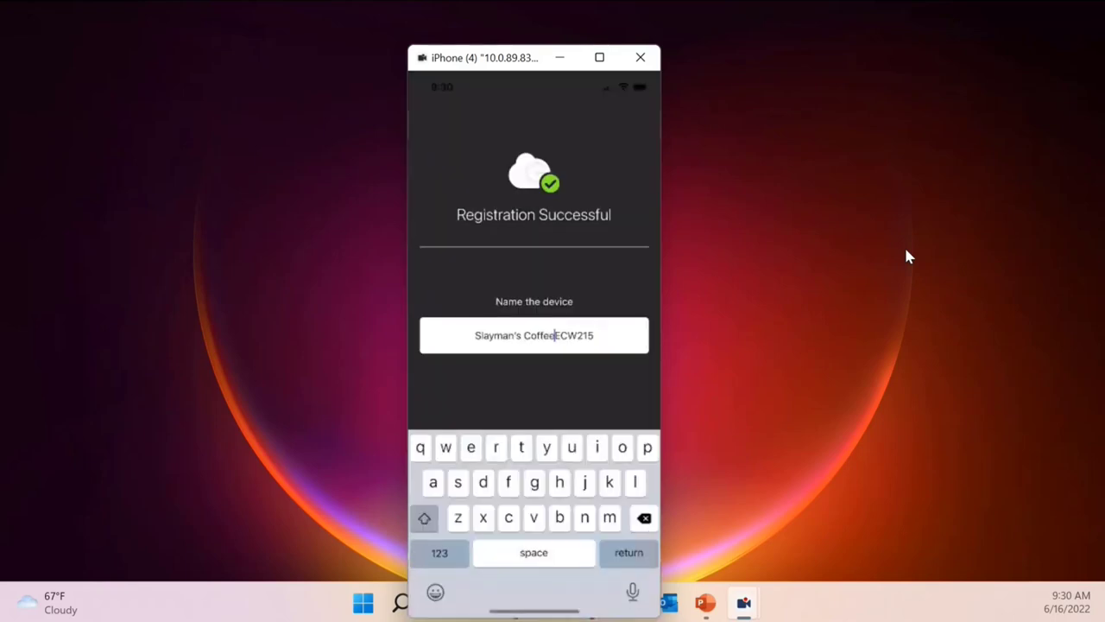
pyautogui.press('BackSpace')
pyautogui.press('BackSpace')
pyautogui.press('BackSpace')
pyautogui.press('BackSpace')
pyautogui.press('BackSpace')
pyautogui.press('BackSpace')
pyautogui.press('BackSpace')
pyautogui.press('BackSpace')
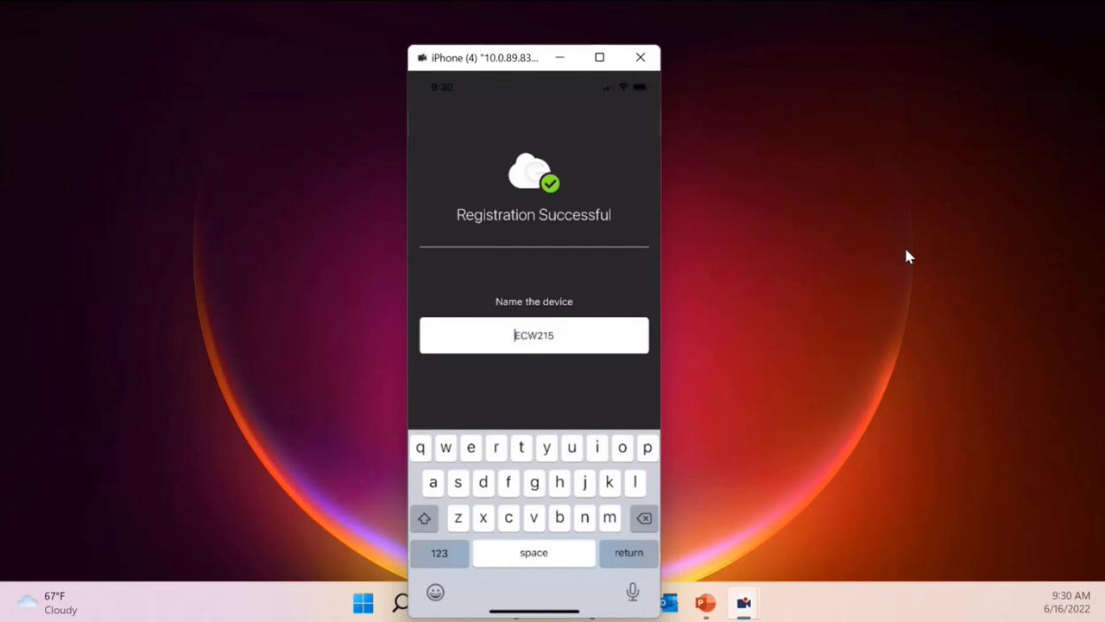
pyautogui.press('Return')
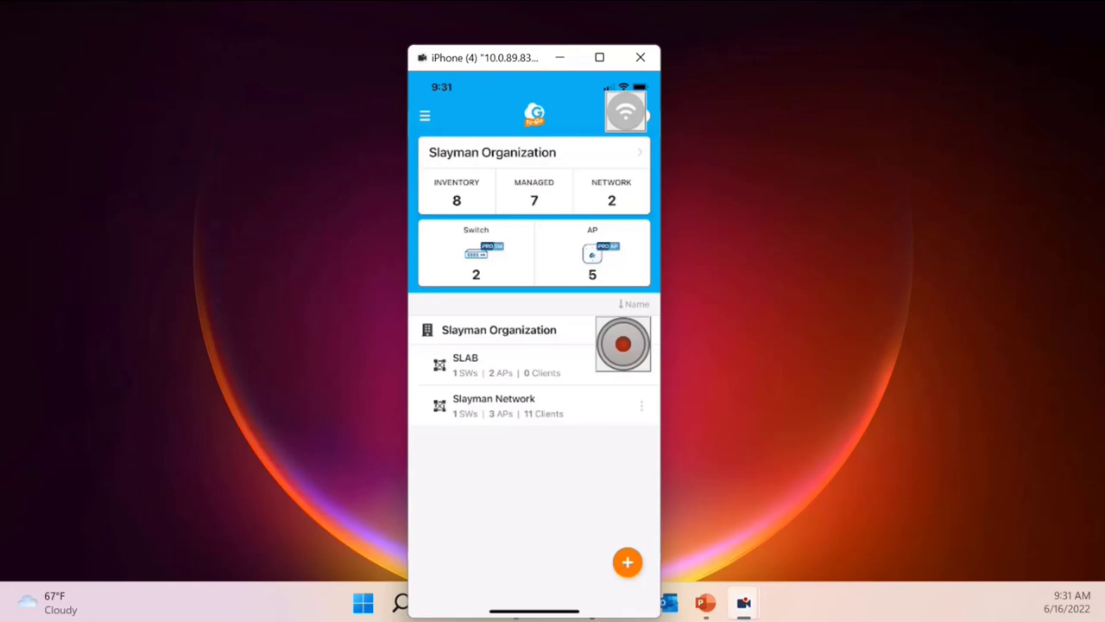
# Switch back to Chrome to reload the device inventory, and open the network's access point list from the dashboard
pyautogui.hotkey('alt', 'Tab')
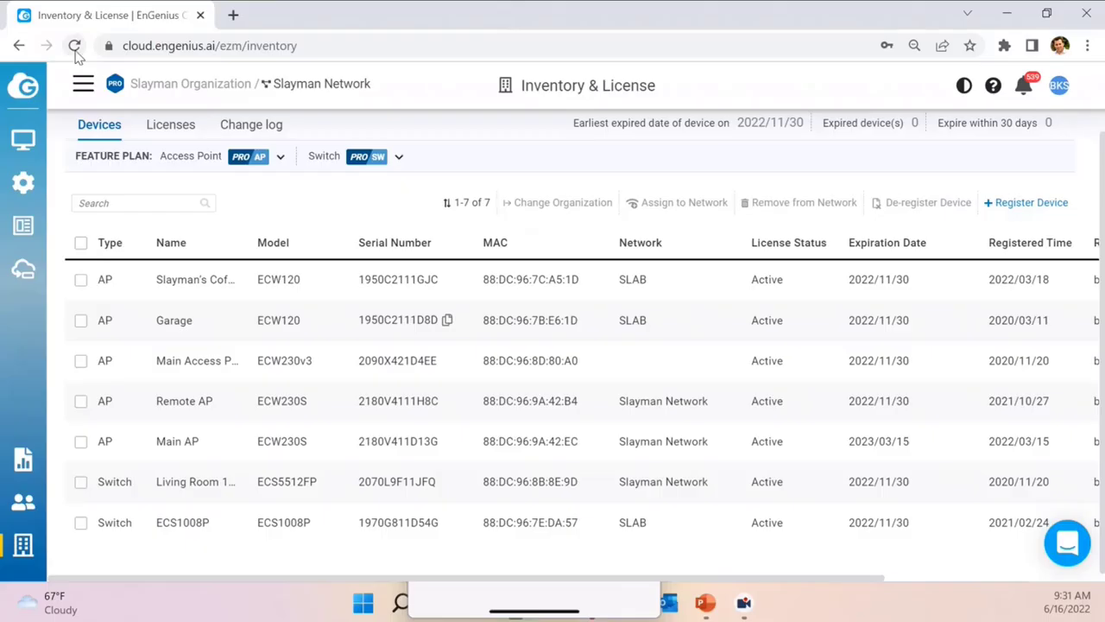
pyautogui.click(75, 45)
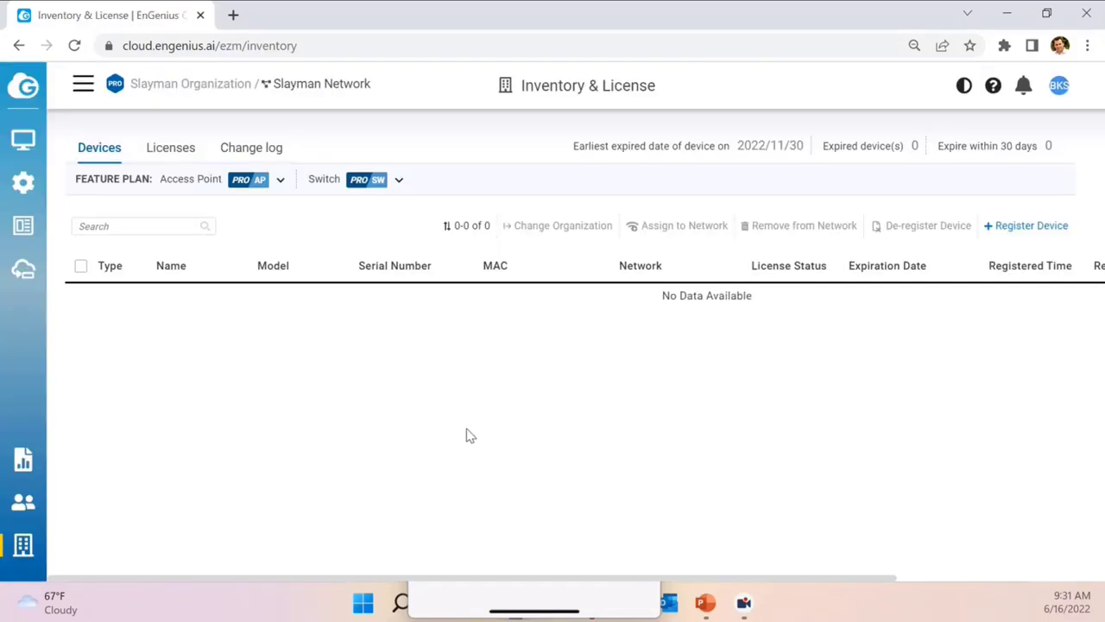
pyautogui.moveTo(23, 139)
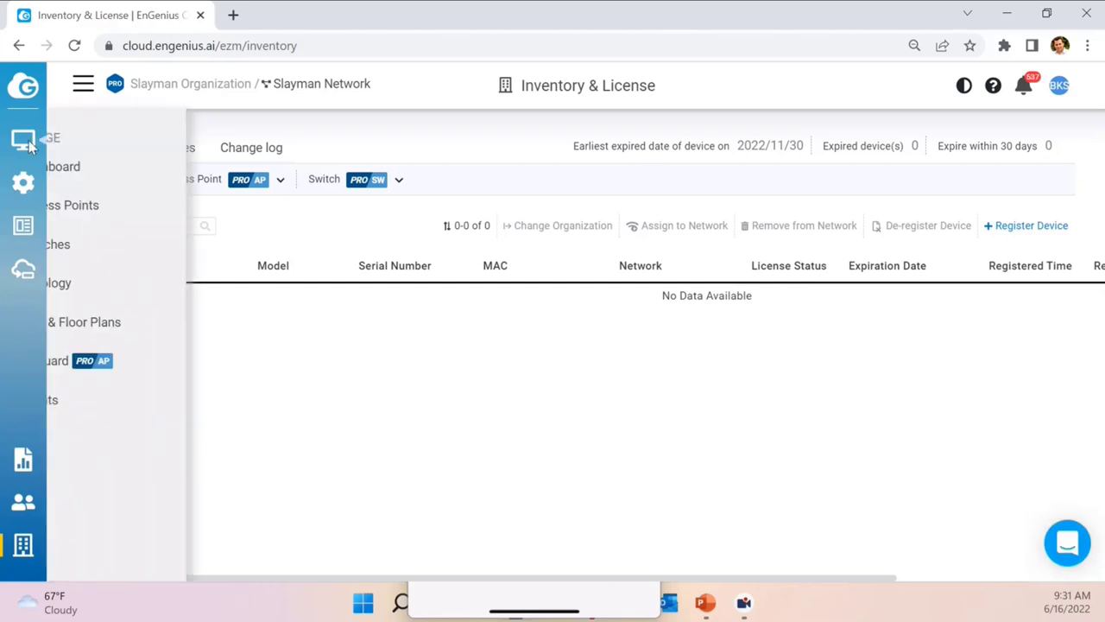
pyautogui.click(86, 169)
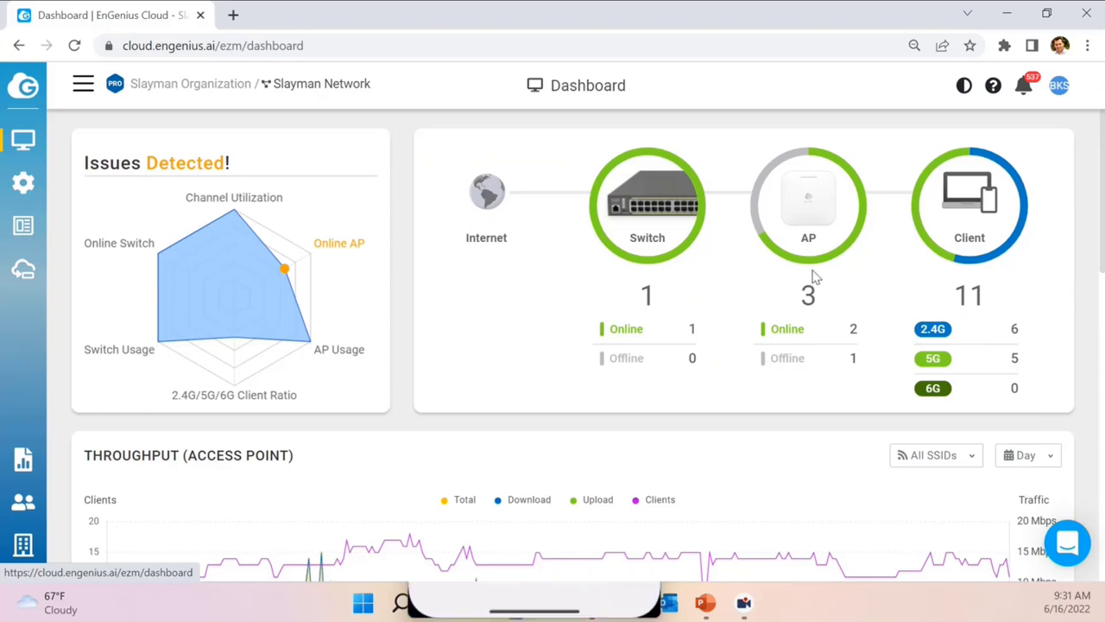
pyautogui.click(814, 215)
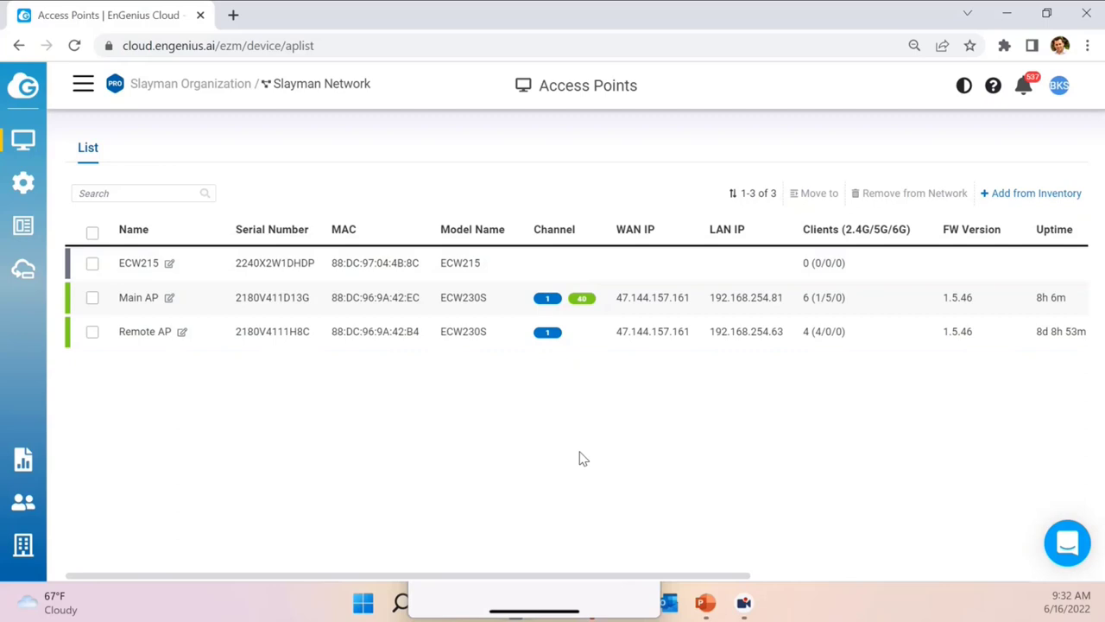
# Return to the network dashboard and switch from the organization list to the EnGenius United States network under EnGenius Technologies, Inc
pyautogui.moveTo(26, 140)
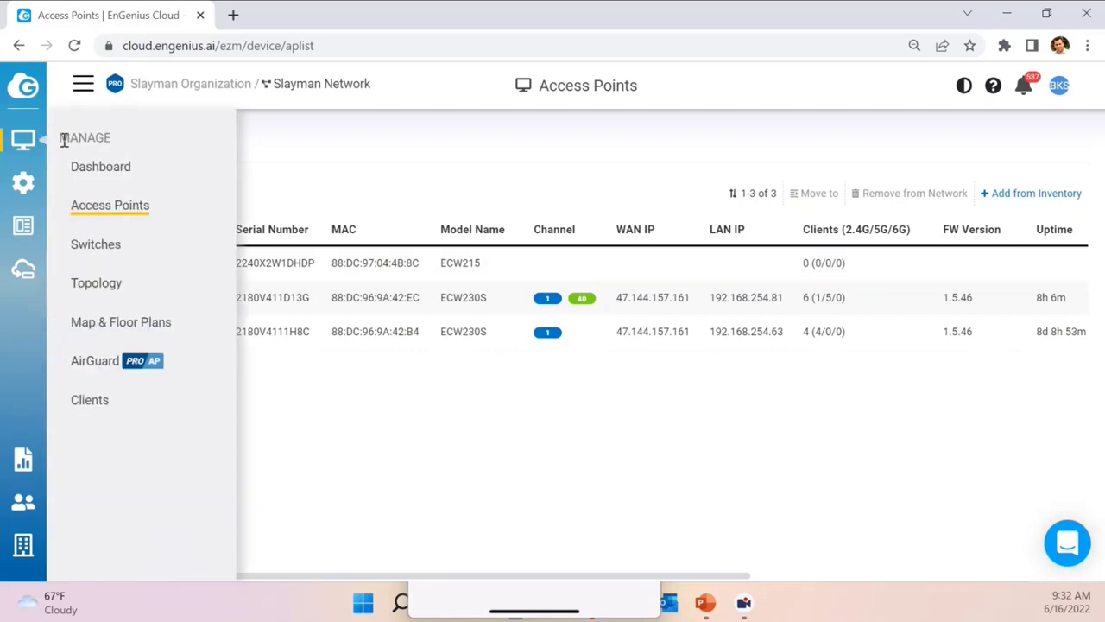
pyautogui.click(91, 169)
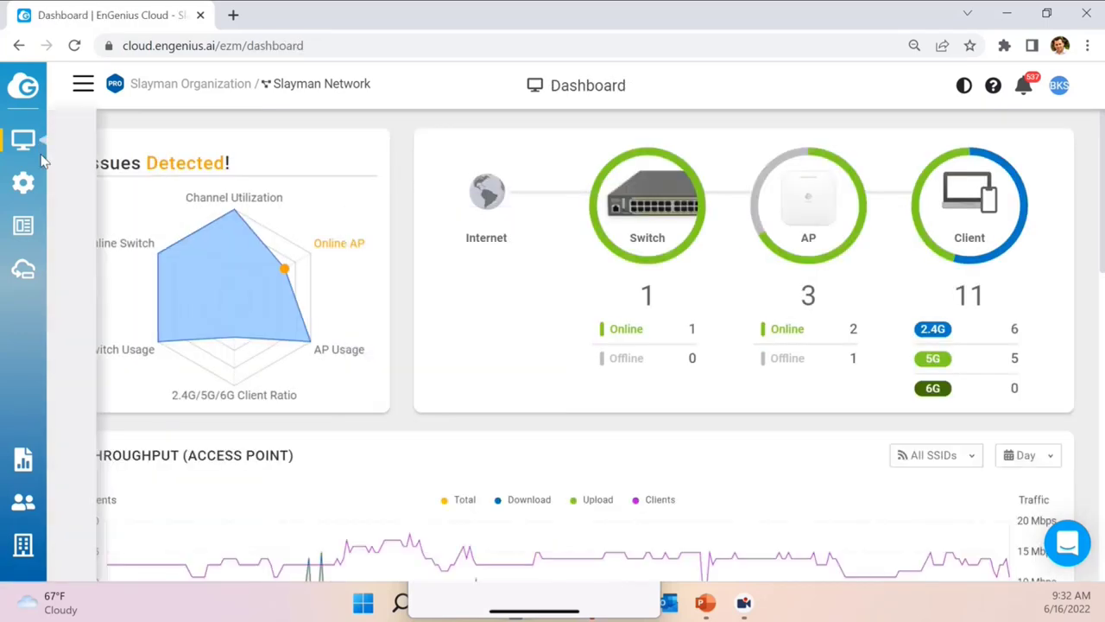
pyautogui.click(83, 83)
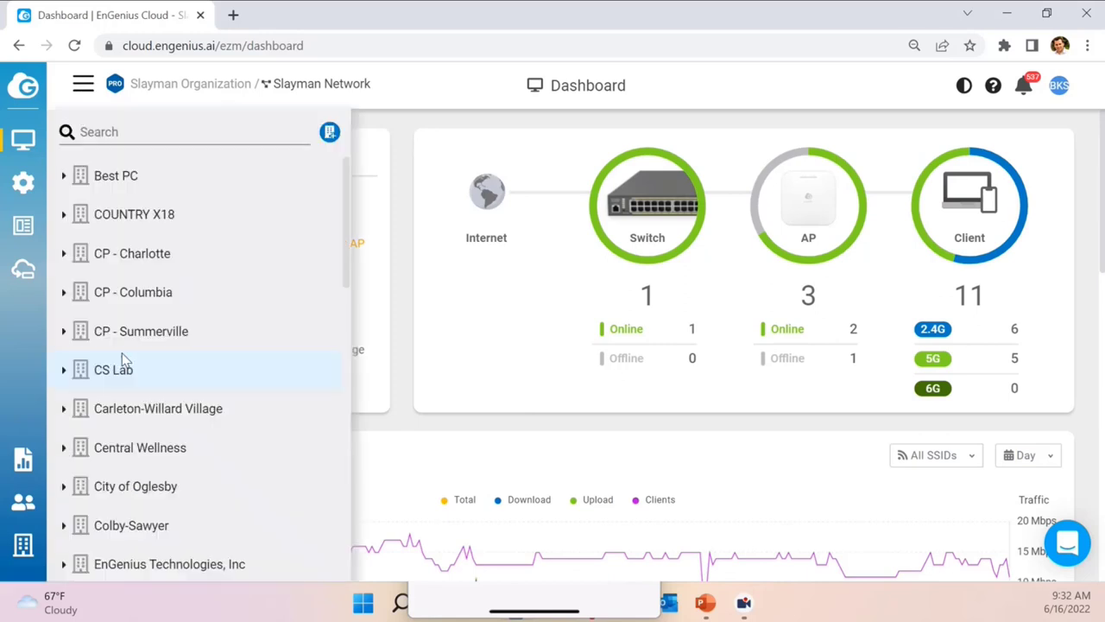
pyautogui.scroll(-10, 125, 388)
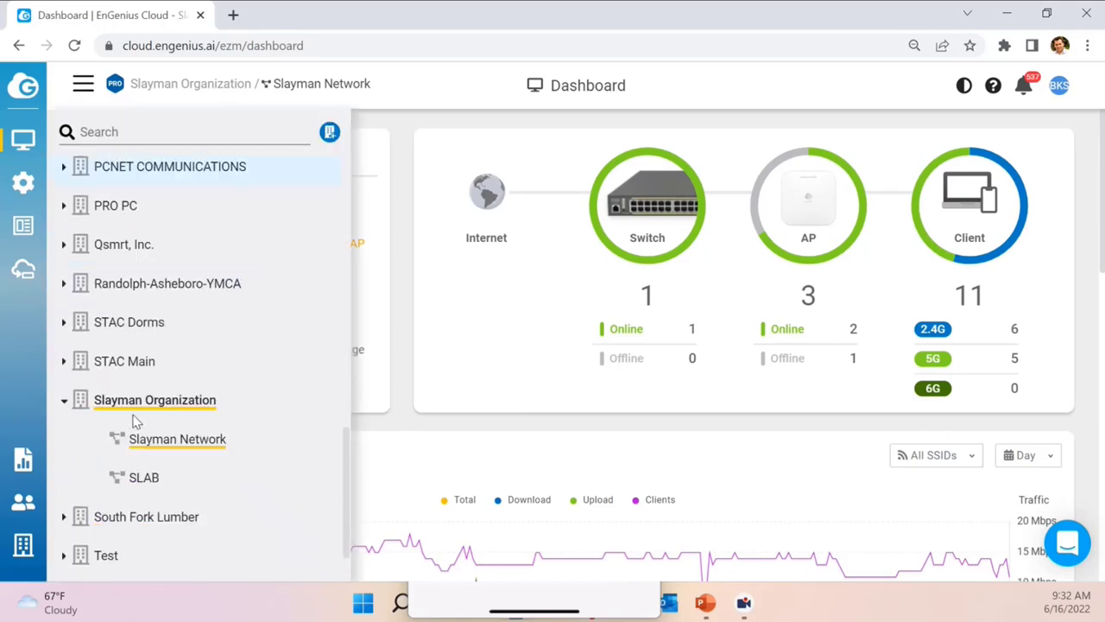
pyautogui.scroll(7, 134, 420)
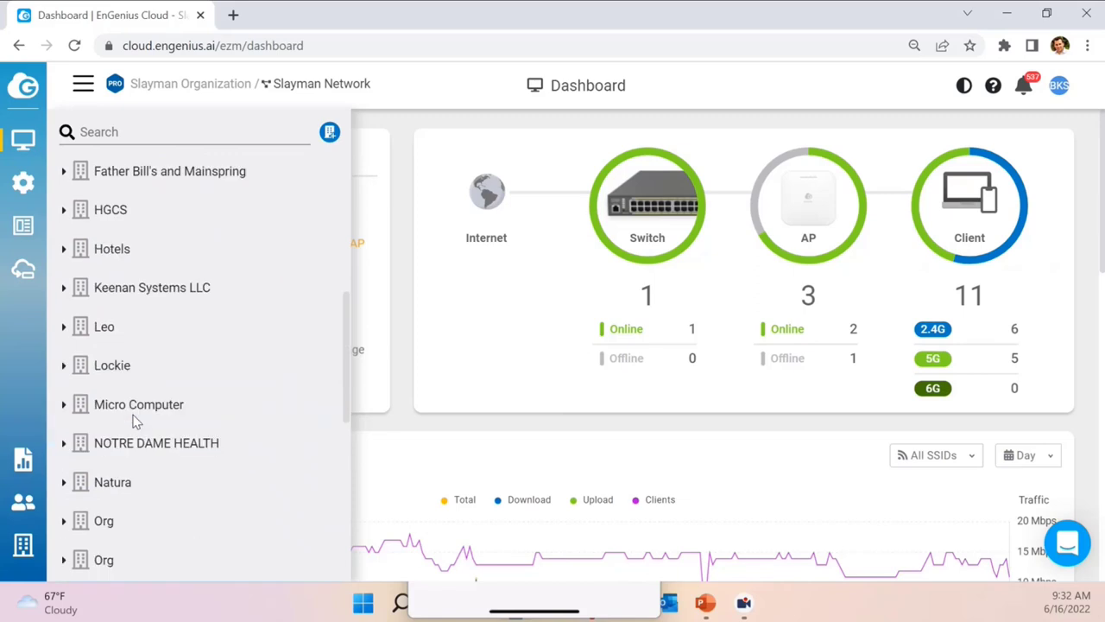
pyautogui.scroll(1, 133, 421)
pyautogui.scroll(3, 135, 421)
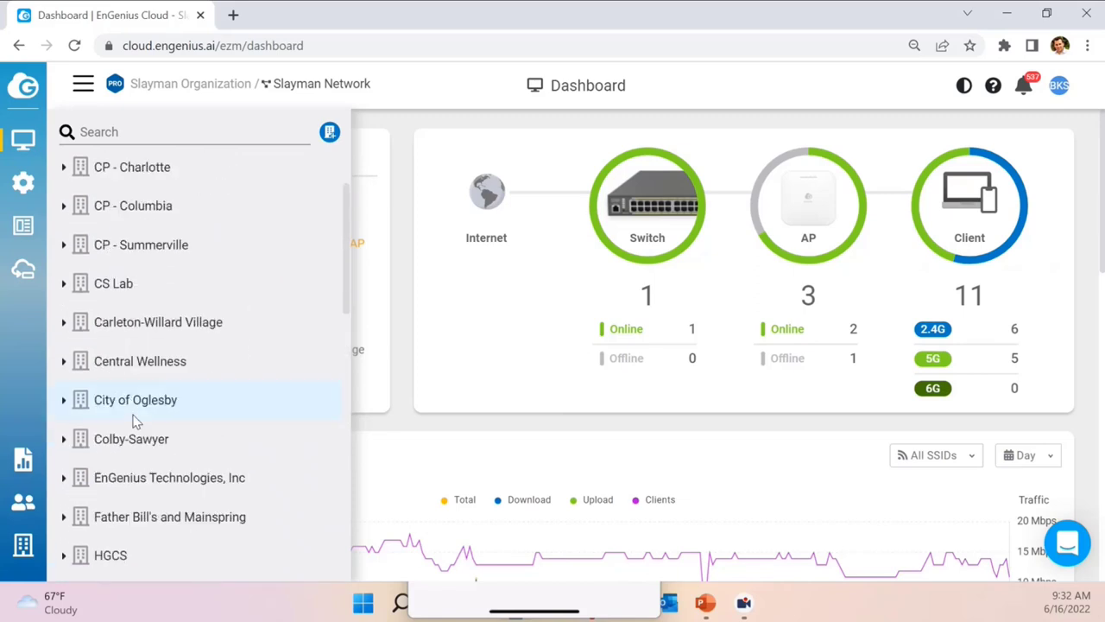
pyautogui.scroll(-2, 136, 420)
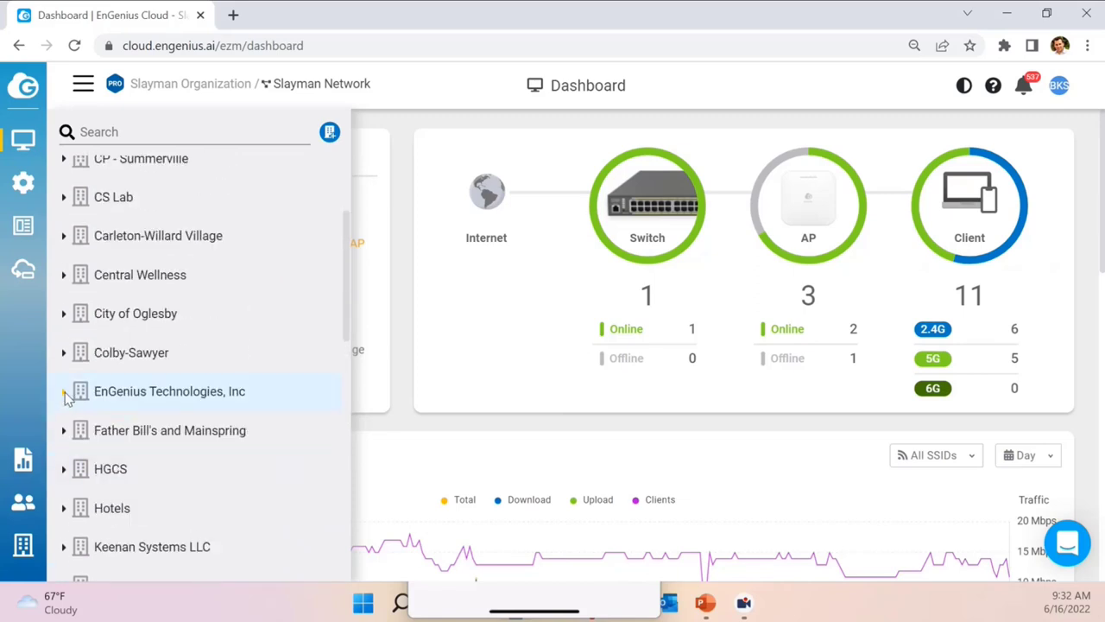
pyautogui.click(164, 391)
pyautogui.click(183, 431)
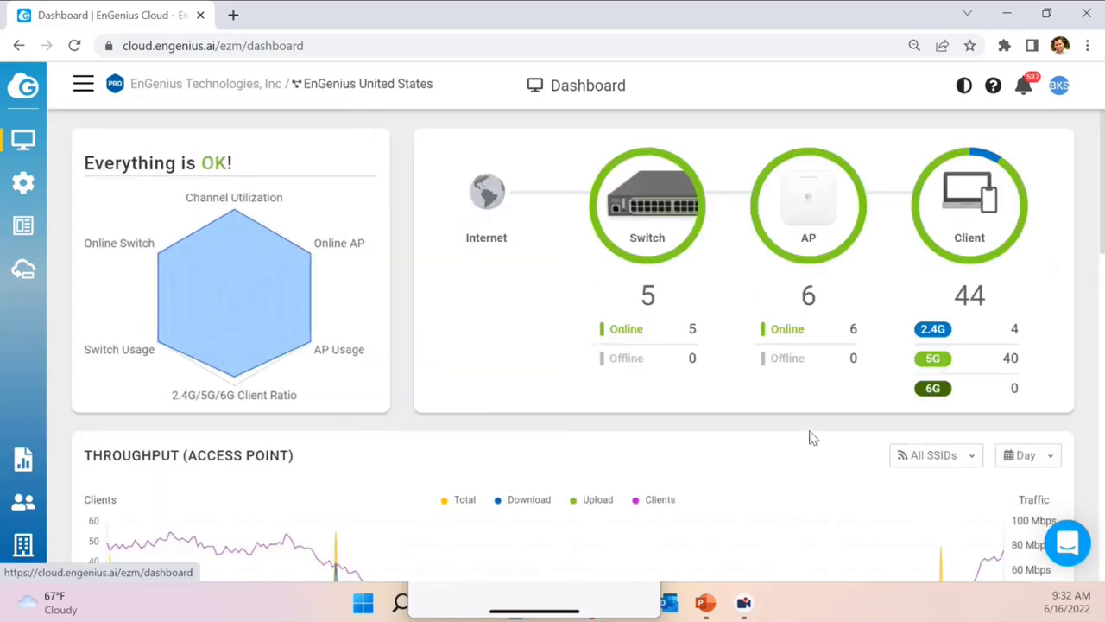
# Open the network's access point list and expand the HR Department ECW215 entry to view its radio, WLAN and mesh settings
pyautogui.click(796, 201)
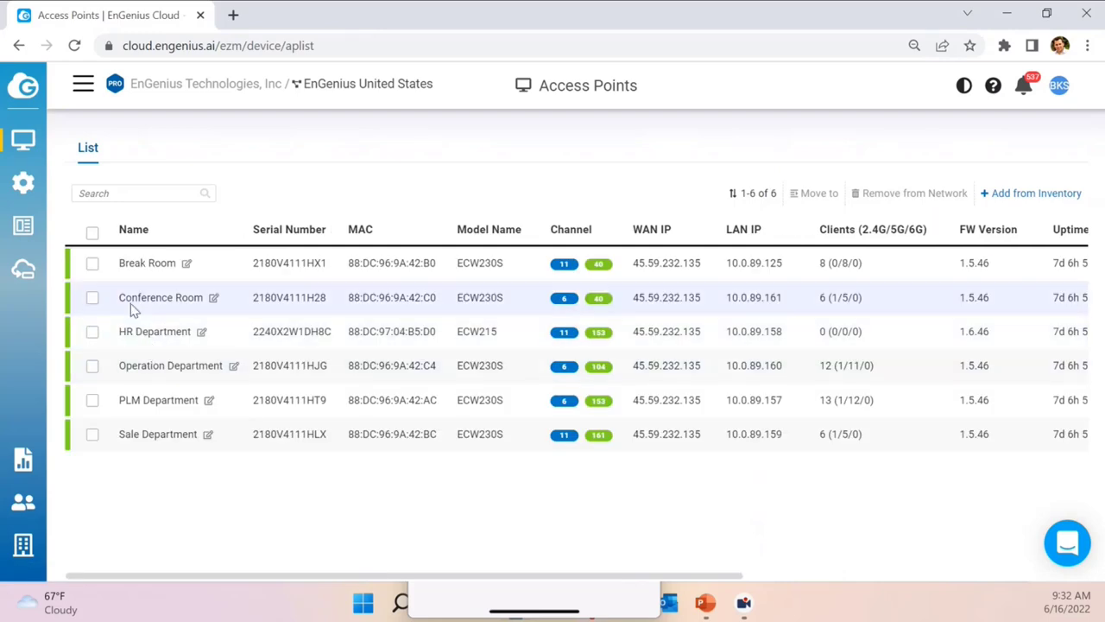
pyautogui.click(467, 339)
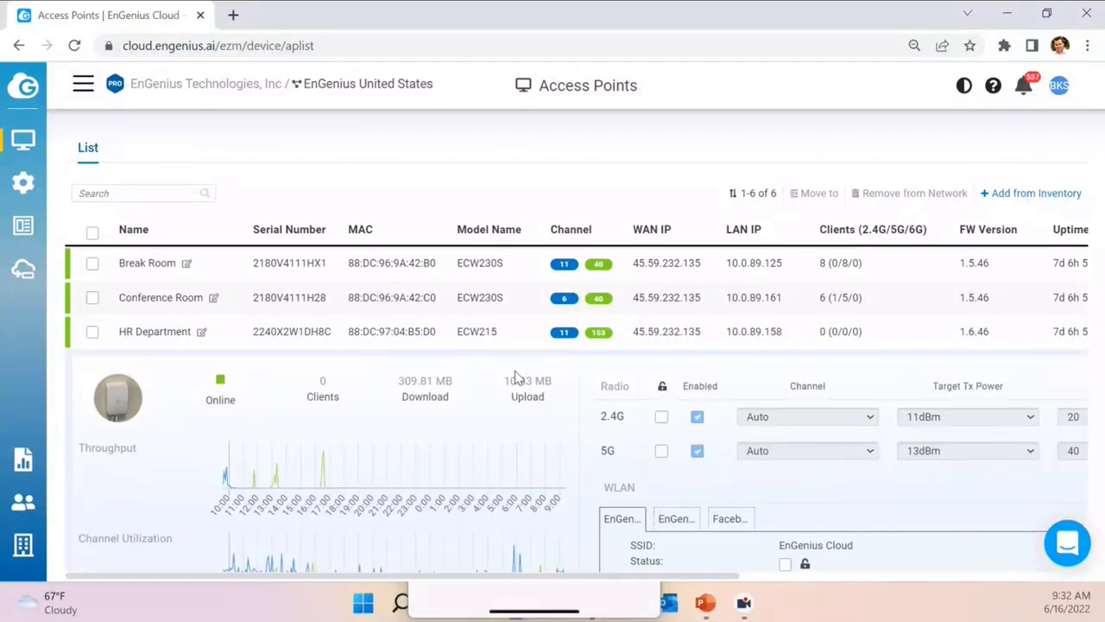
pyautogui.hotkey('ctrl', '-')
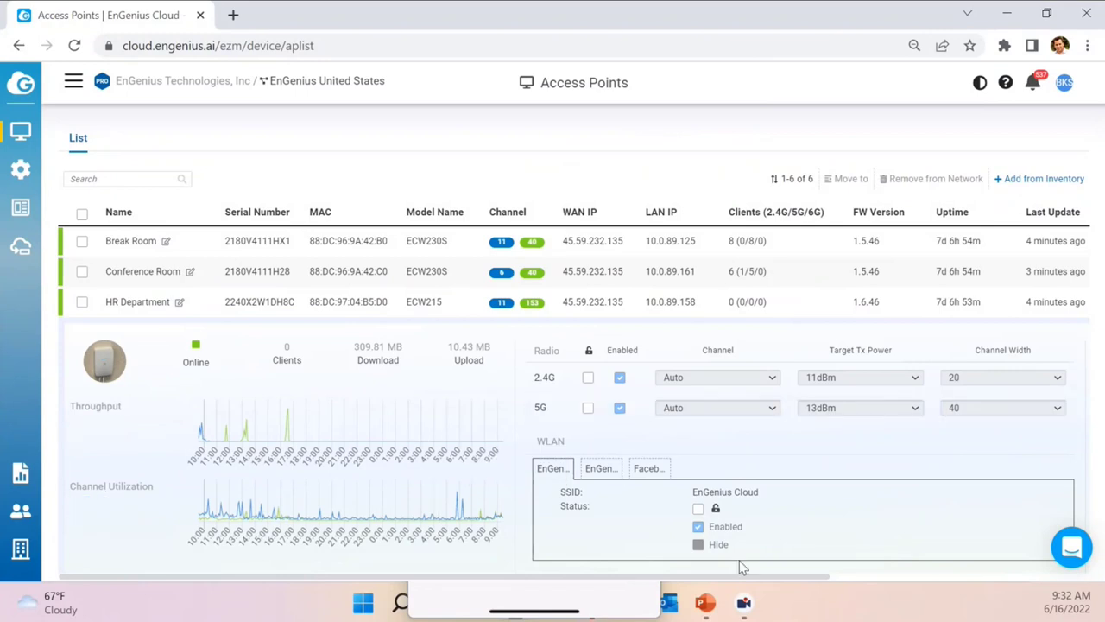
pyautogui.moveTo(699, 577); pyautogui.dragTo(876, 577)
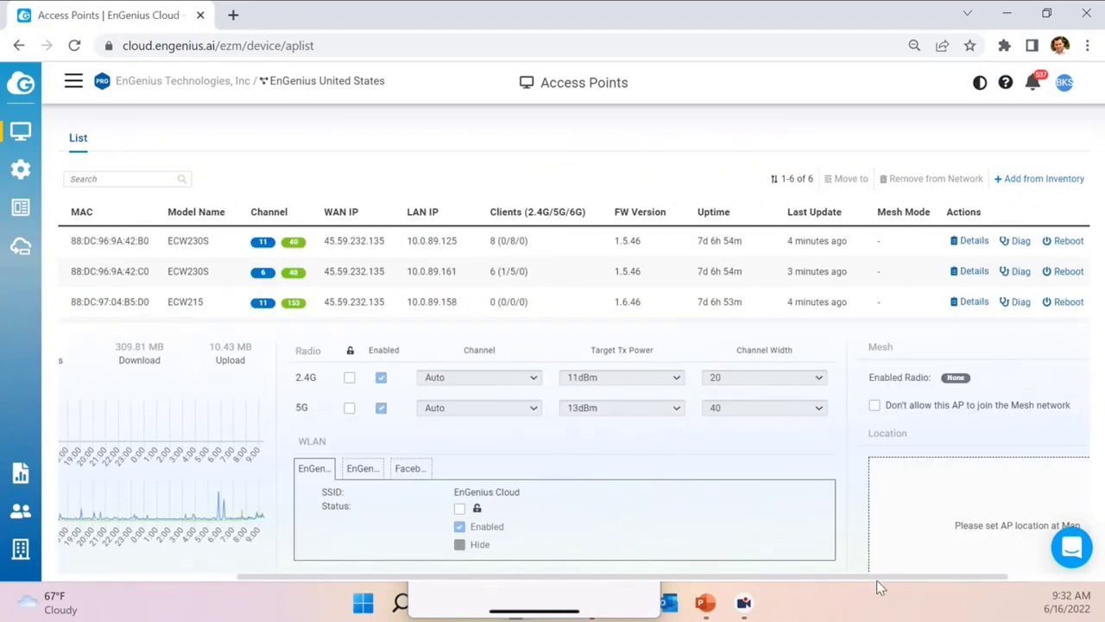
# Open the HR Department access point's details page and review its device information, SSIDs and throughput
pyautogui.click(974, 302)
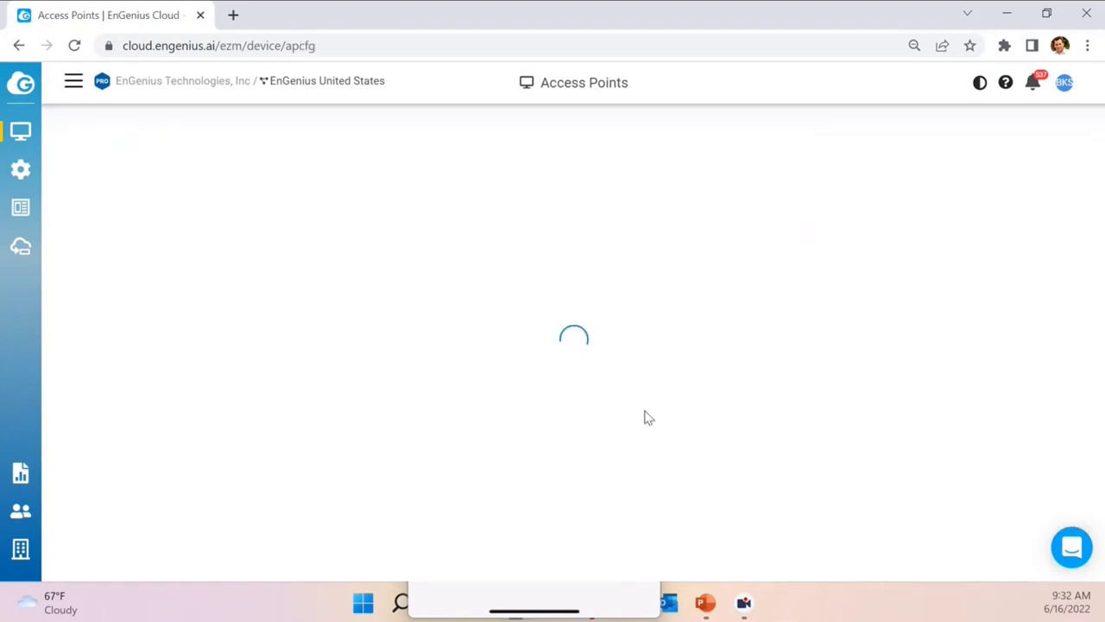
pyautogui.scroll(-1, 272, 279)
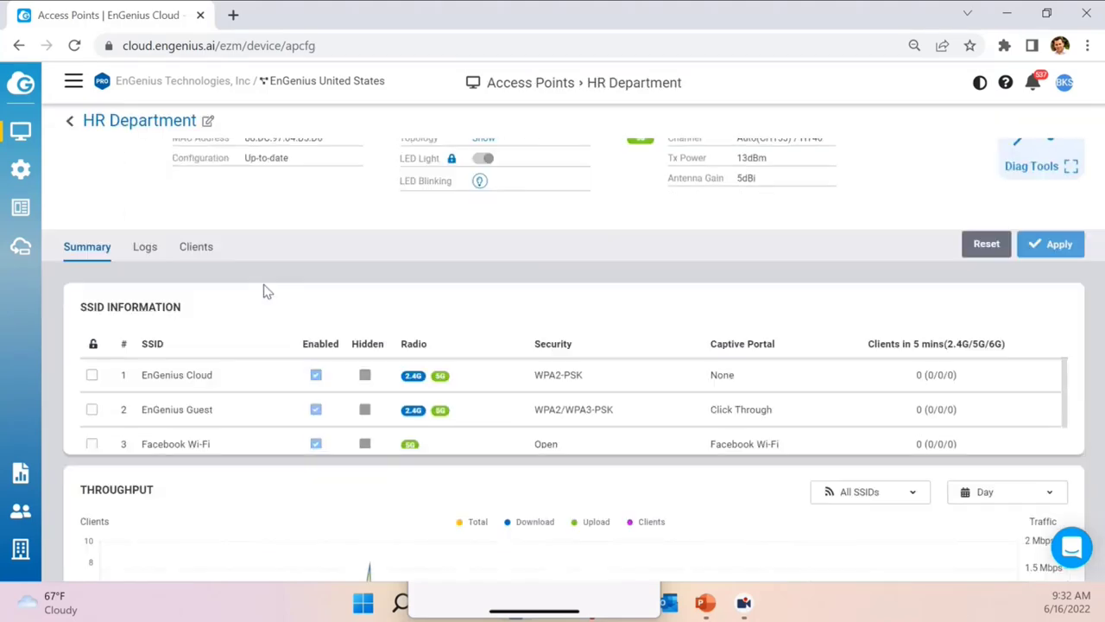
pyautogui.scroll(1, 264, 288)
pyautogui.scroll(-3, 314, 410)
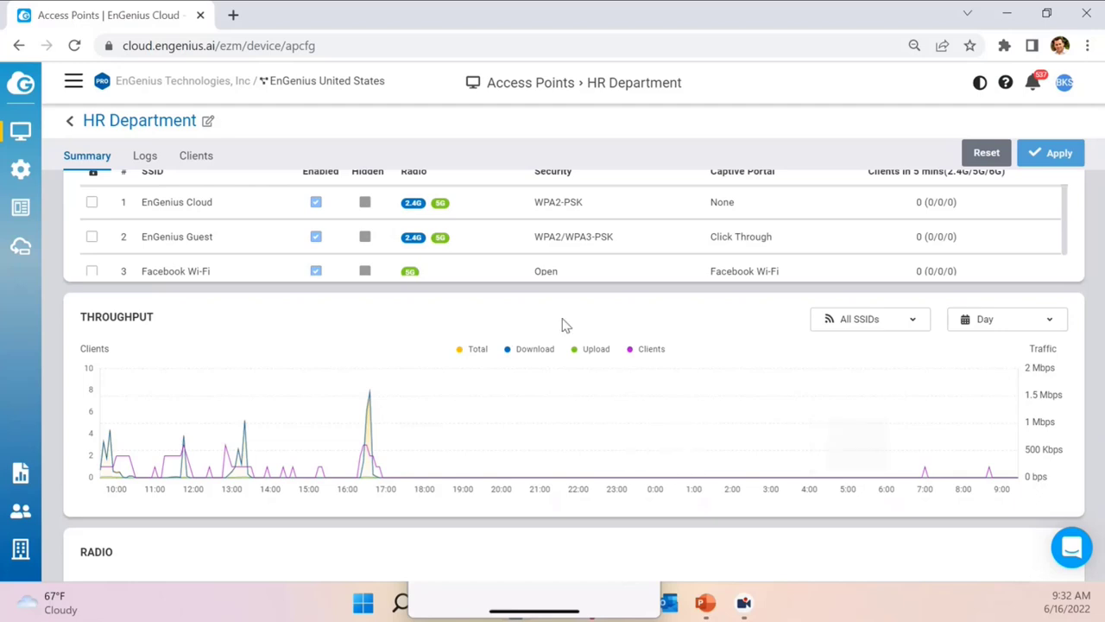
pyautogui.scroll(3, 552, 358)
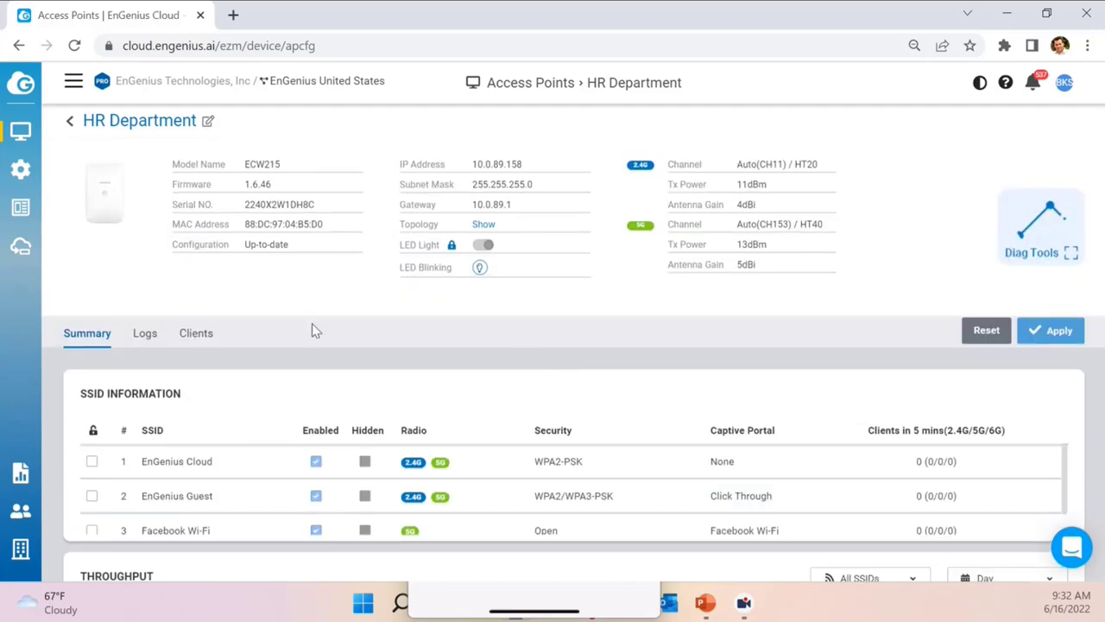
# Check the HR Department access point's logs and clients, and go back to its summary
pyautogui.click(143, 340)
pyautogui.click(185, 342)
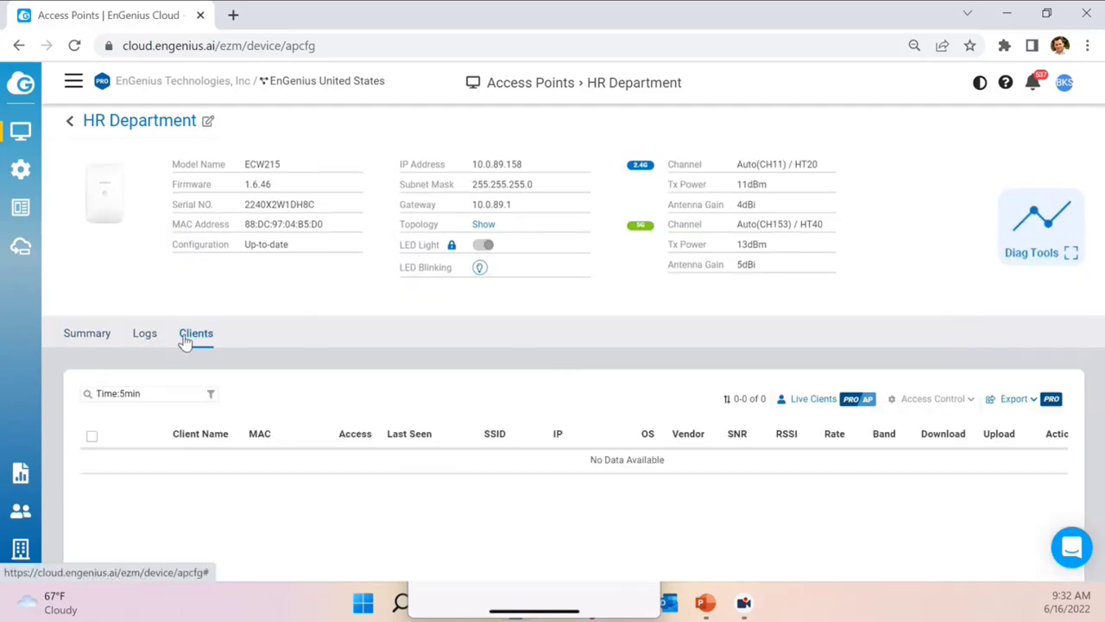
pyautogui.click(99, 333)
pyautogui.scroll(-2, 426, 577)
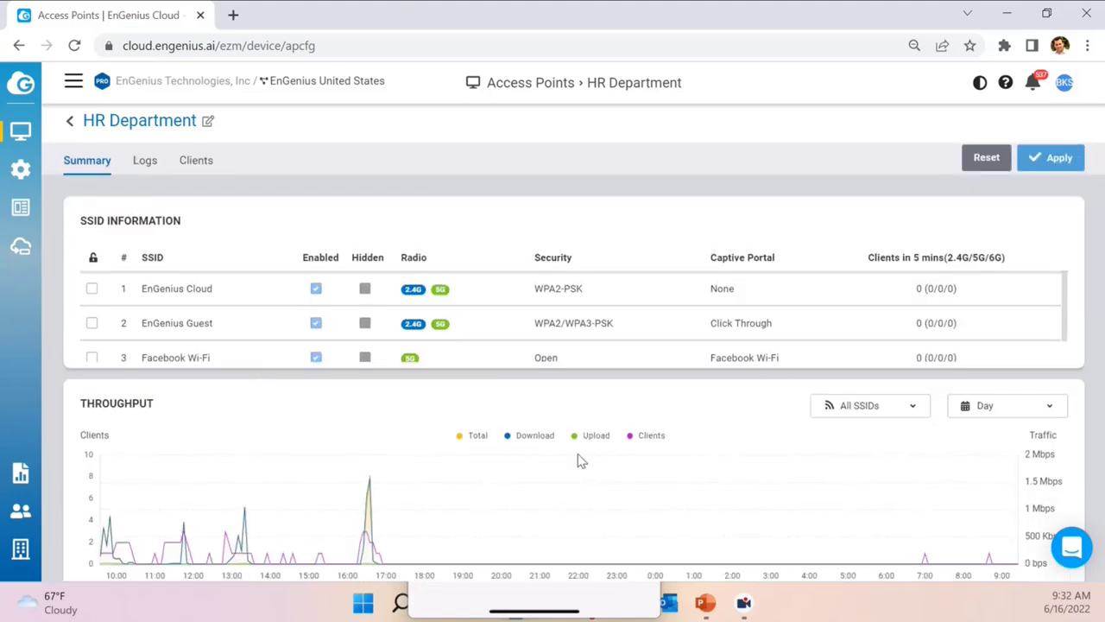
pyautogui.scroll(2, 587, 461)
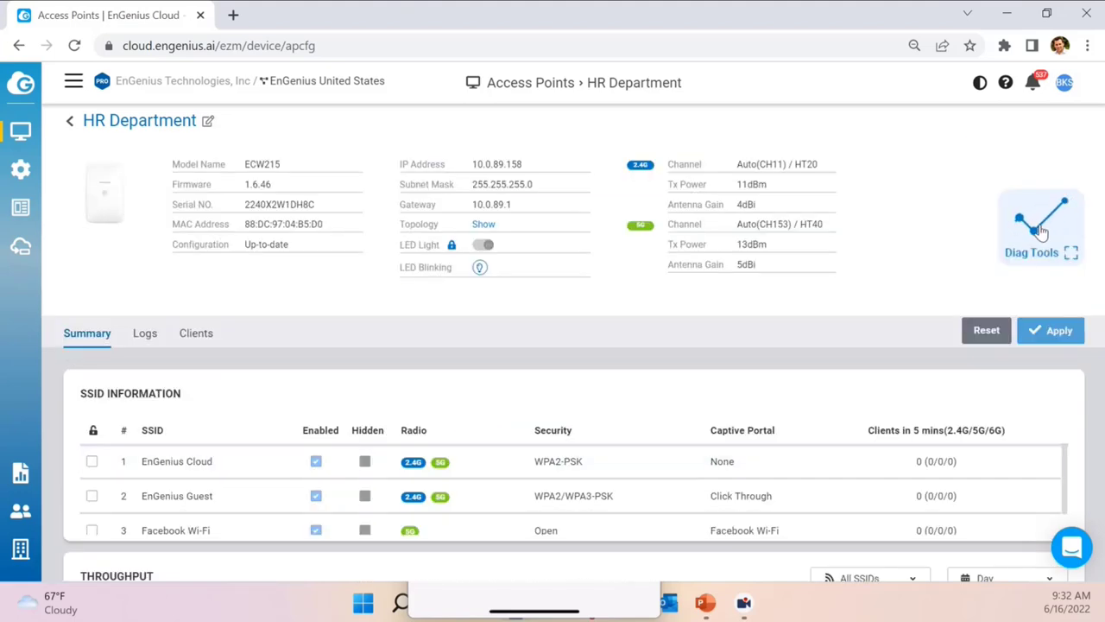
# Open Diag Tools for the HR Department access point and view its live activity with the throughput graph on 5G
pyautogui.click(1019, 230)
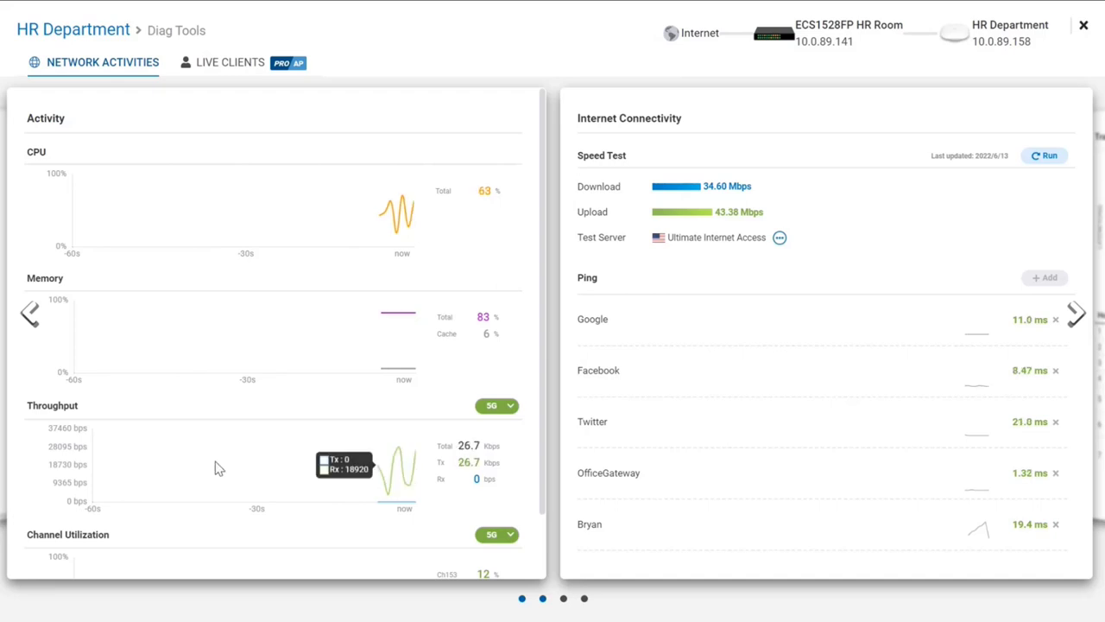
pyautogui.click(510, 407)
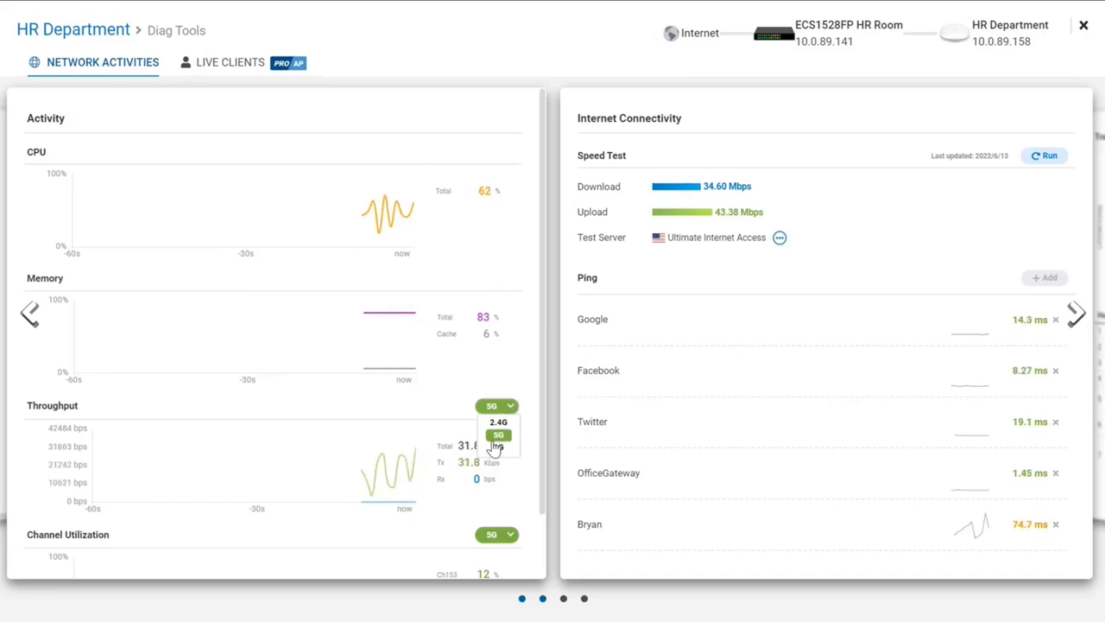
pyautogui.click(498, 435)
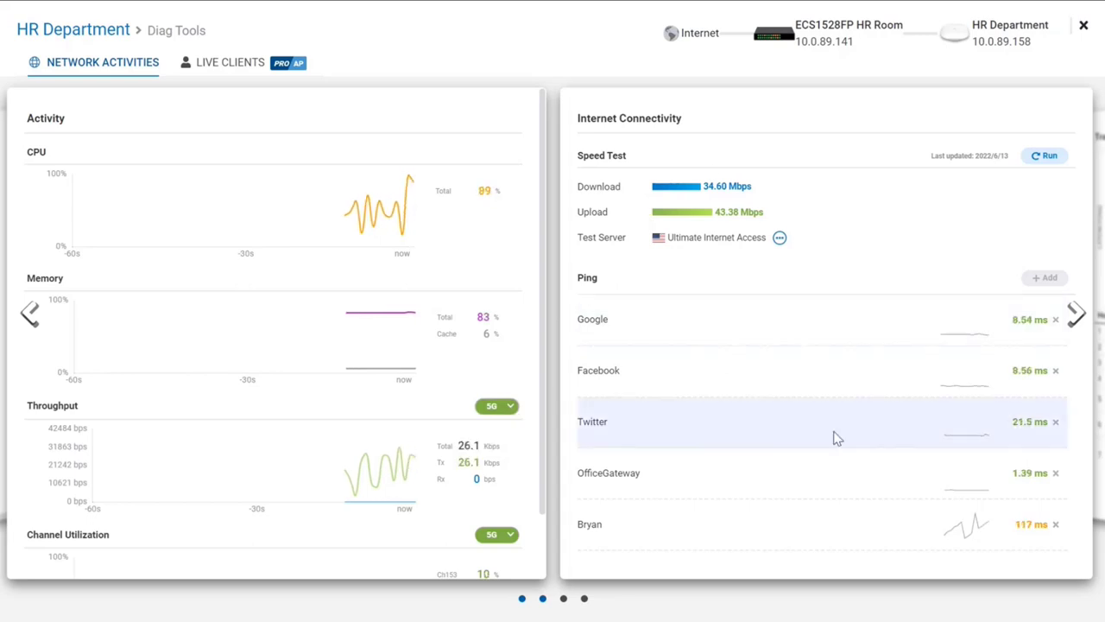
# Page through the Traceroute and All Channel Utilization diagnostics, showing channel utilization for the 5G band
pyautogui.click(1075, 317)
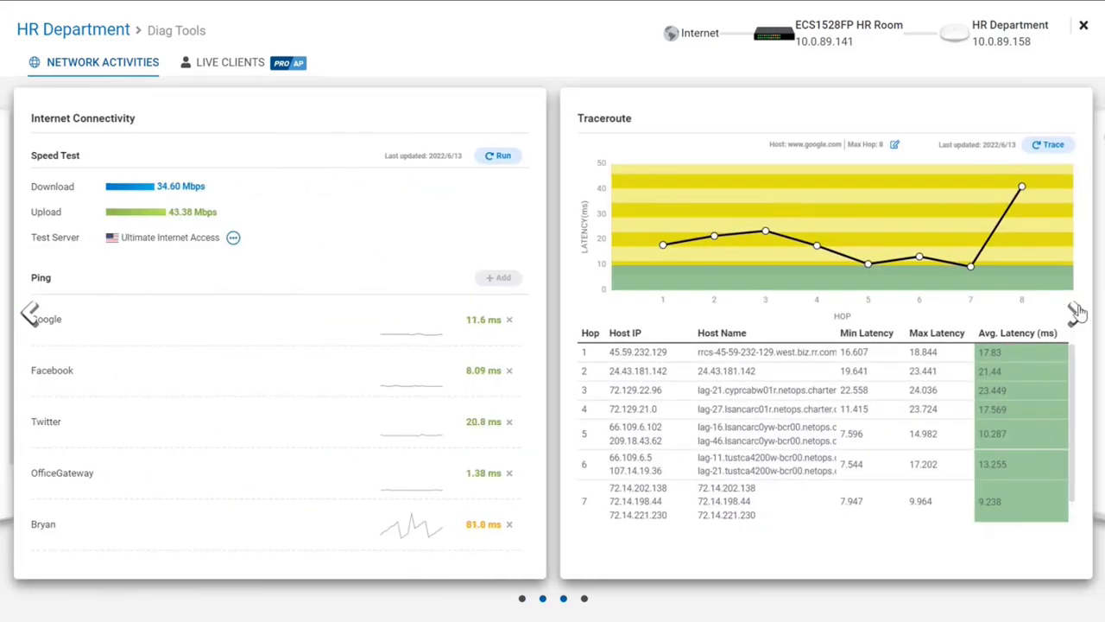
pyautogui.click(1073, 316)
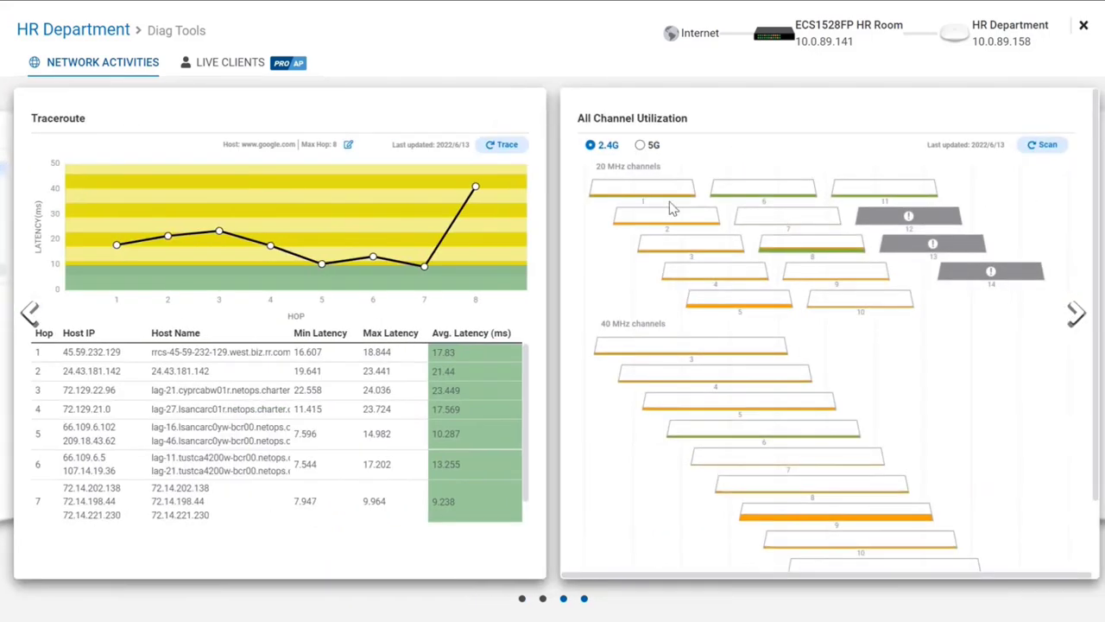
pyautogui.moveTo(736, 354)
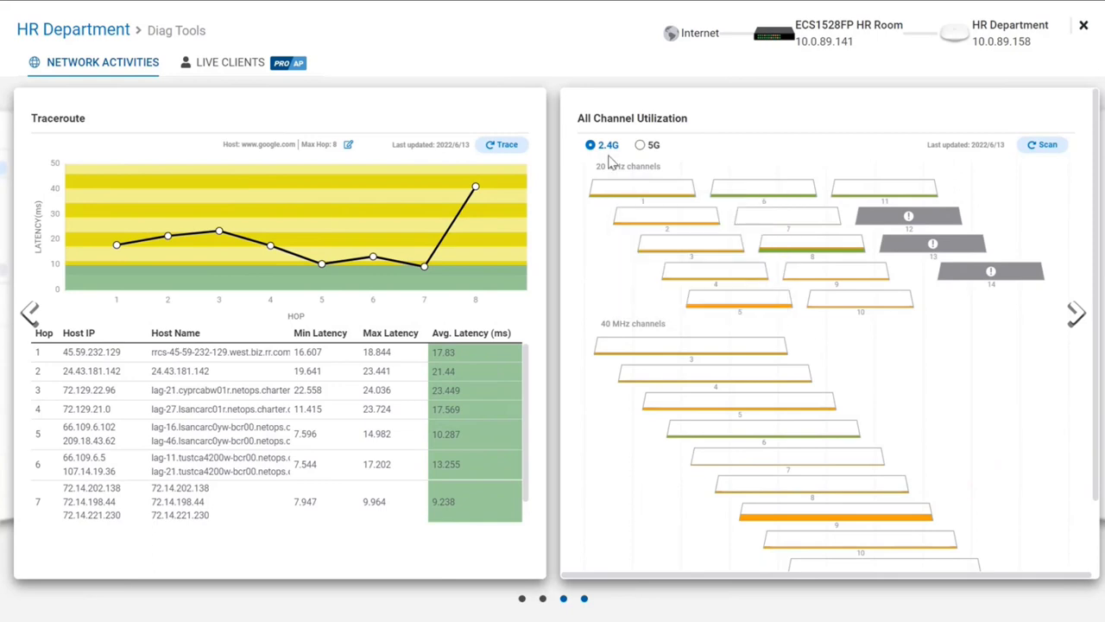
pyautogui.click(643, 148)
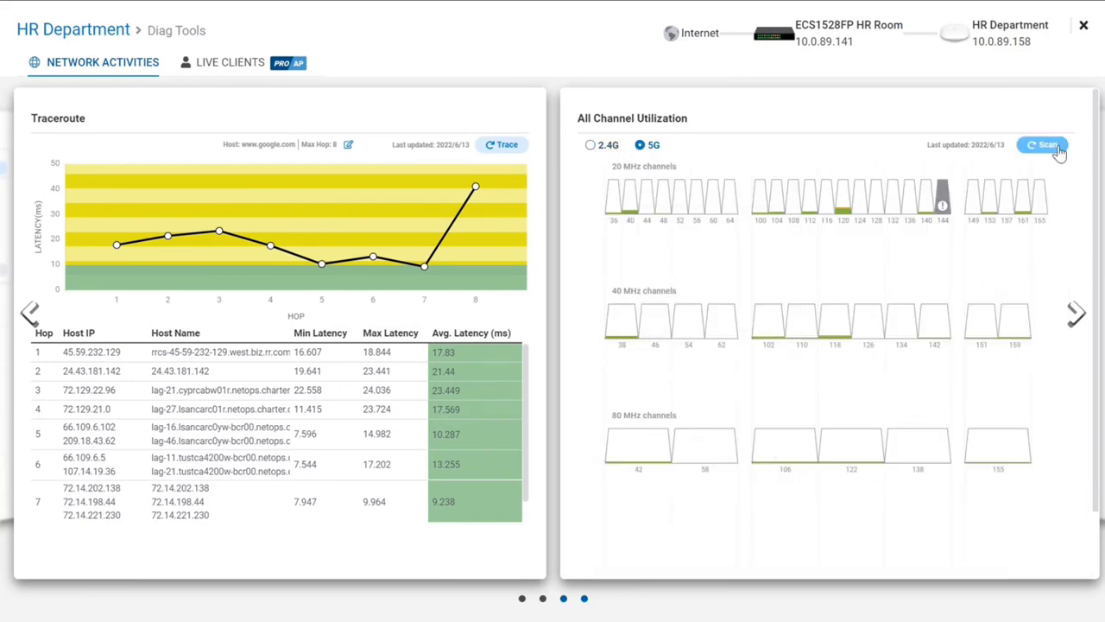
pyautogui.moveTo(796, 341)
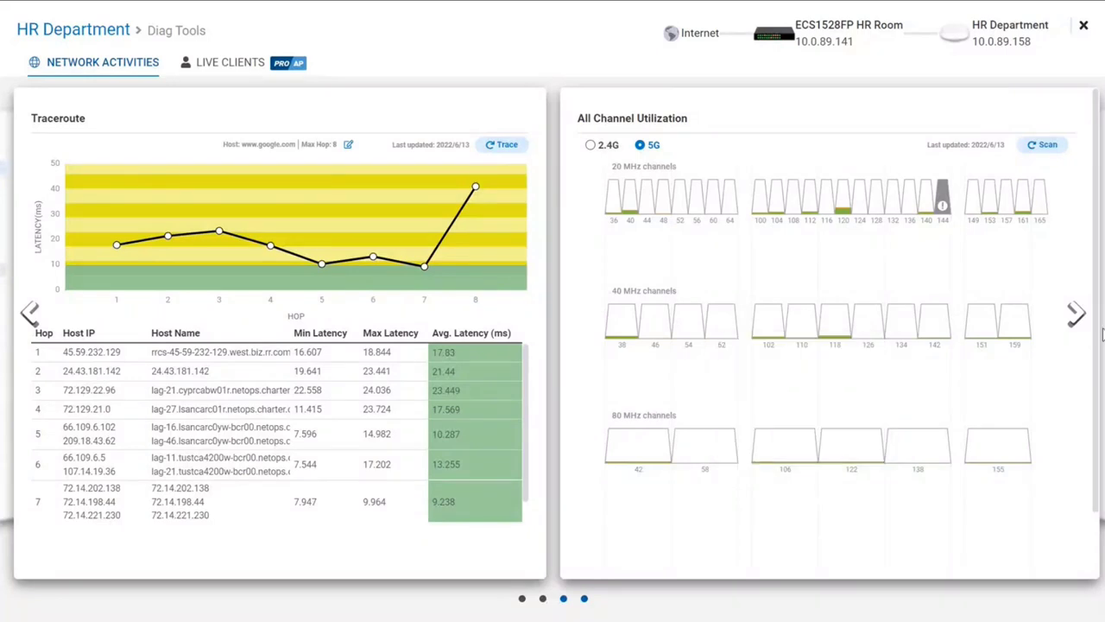
pyautogui.click(1076, 313)
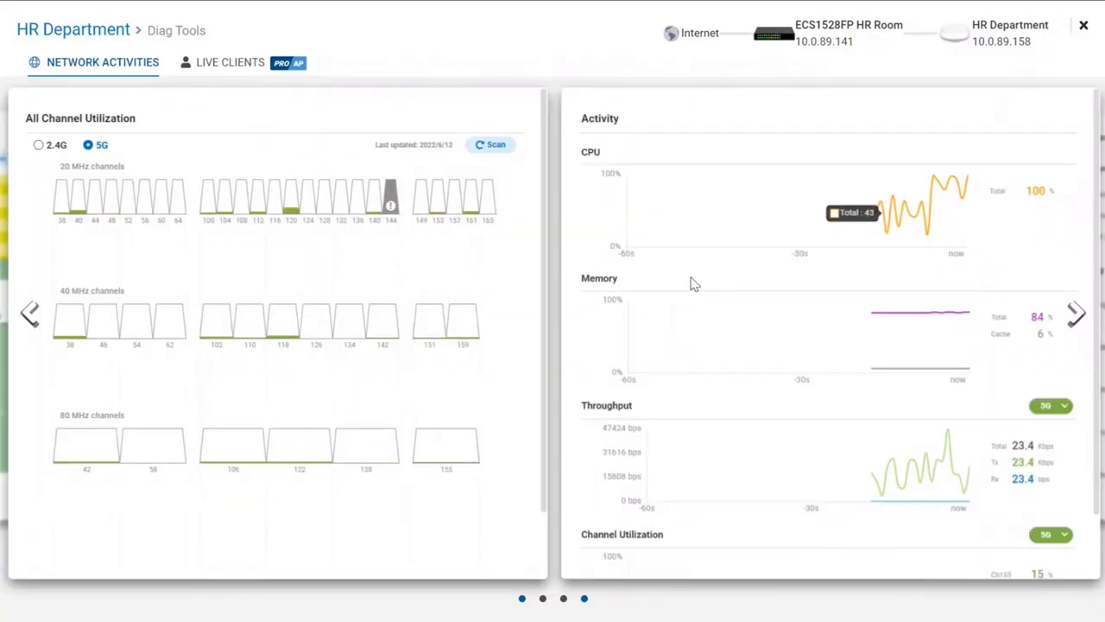
# View the access point's live clients in Diag Tools, and close the diagnostics
pyautogui.click(246, 69)
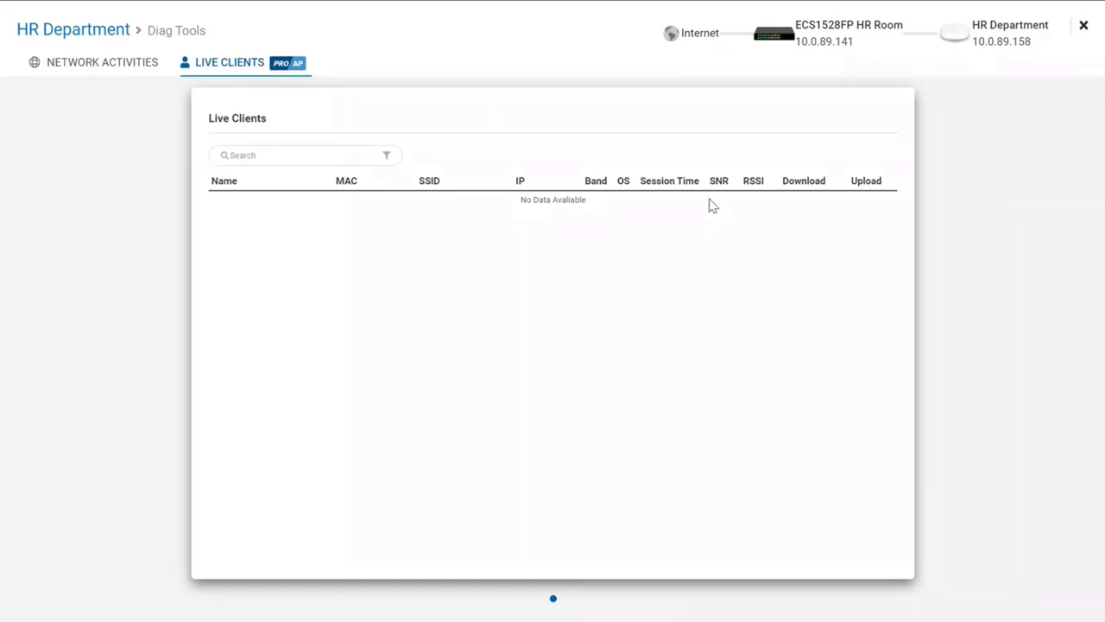
pyautogui.click(1084, 26)
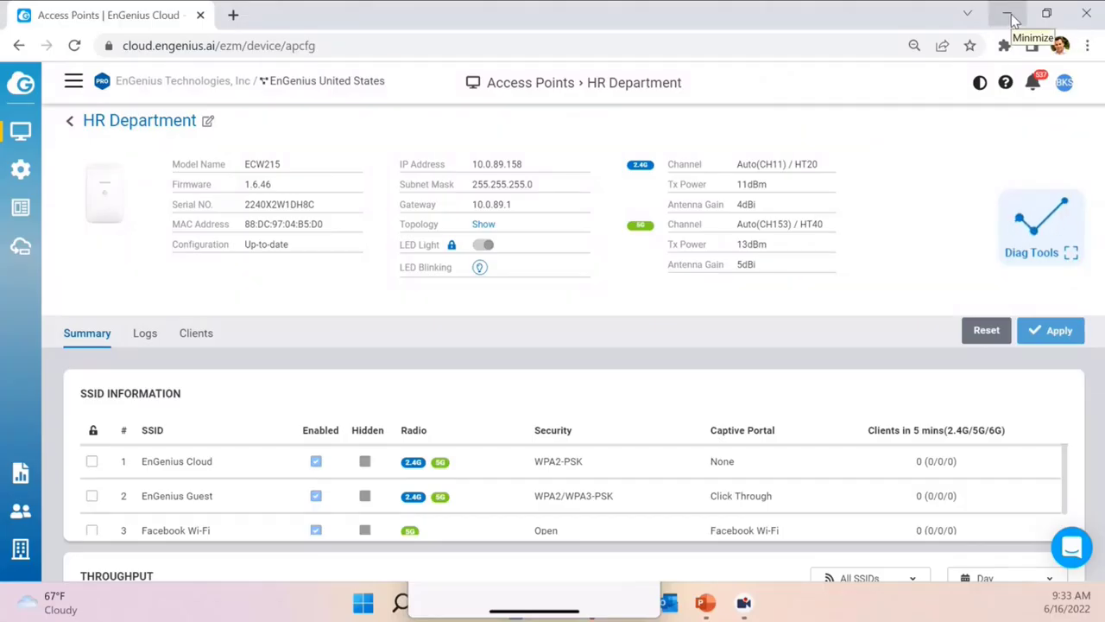
# Minimize the browser and dismiss the mirrored iPhone window to clear the desktop
pyautogui.click(1010, 16)
pyautogui.click(640, 58)
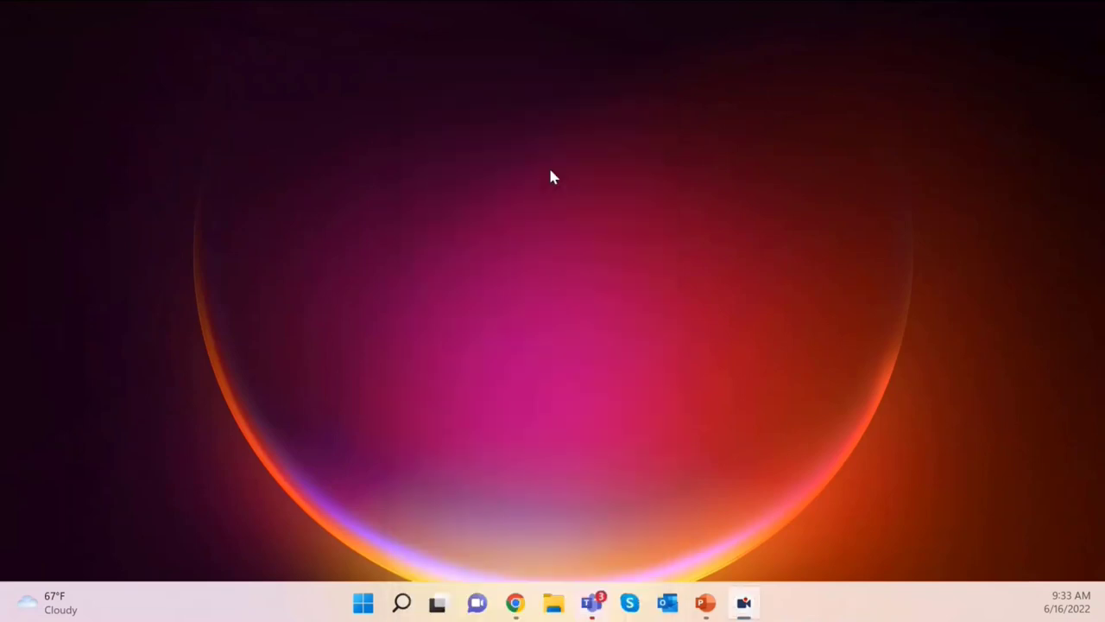